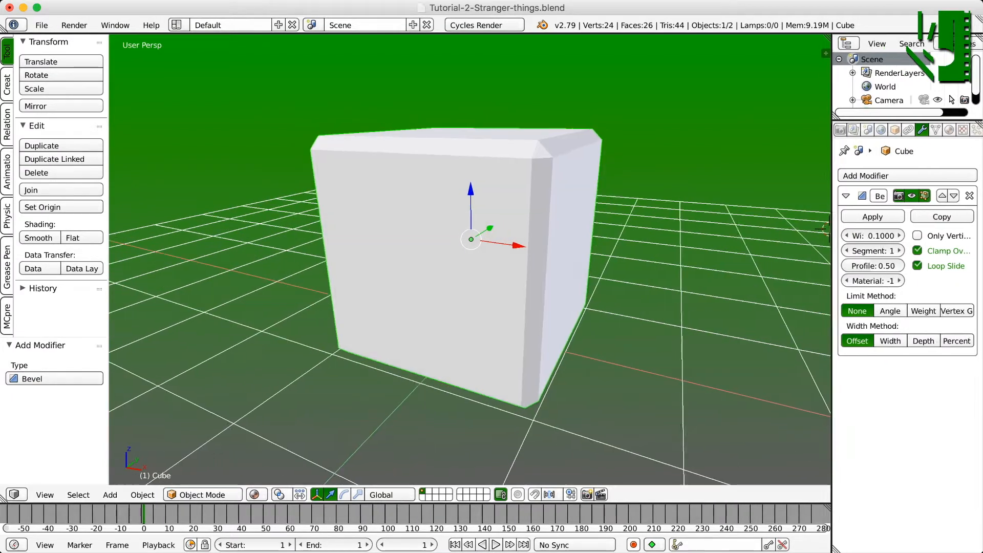
Set the cube's Bevel modifier to the Angle limit method with material index 1
left_click_drag(846, 230, 806, 229)
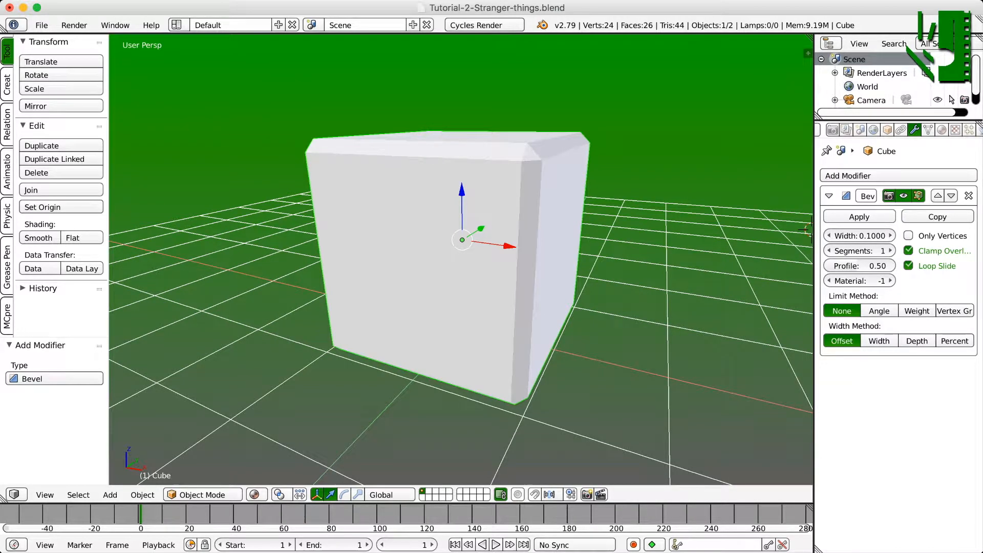
left_click(879, 311)
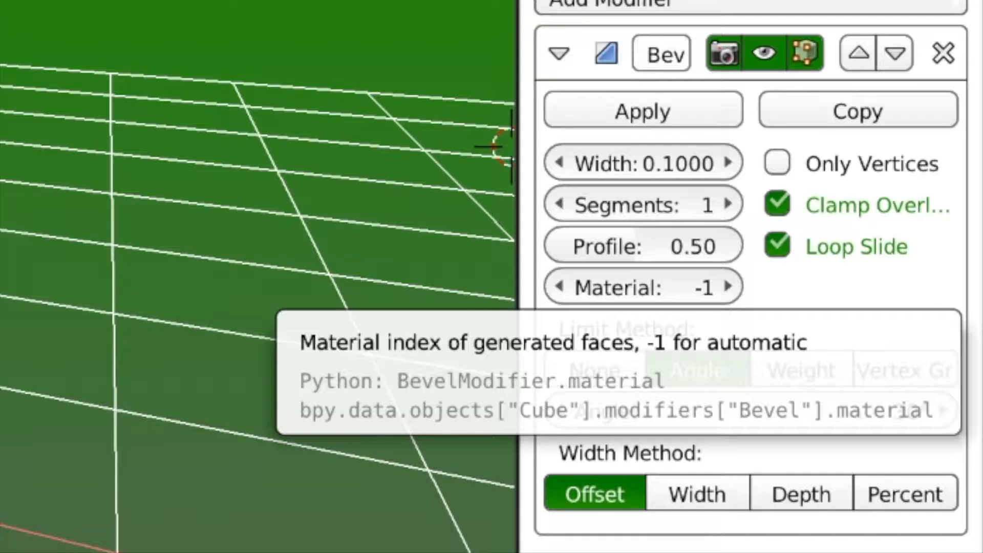
double_click(728, 287)
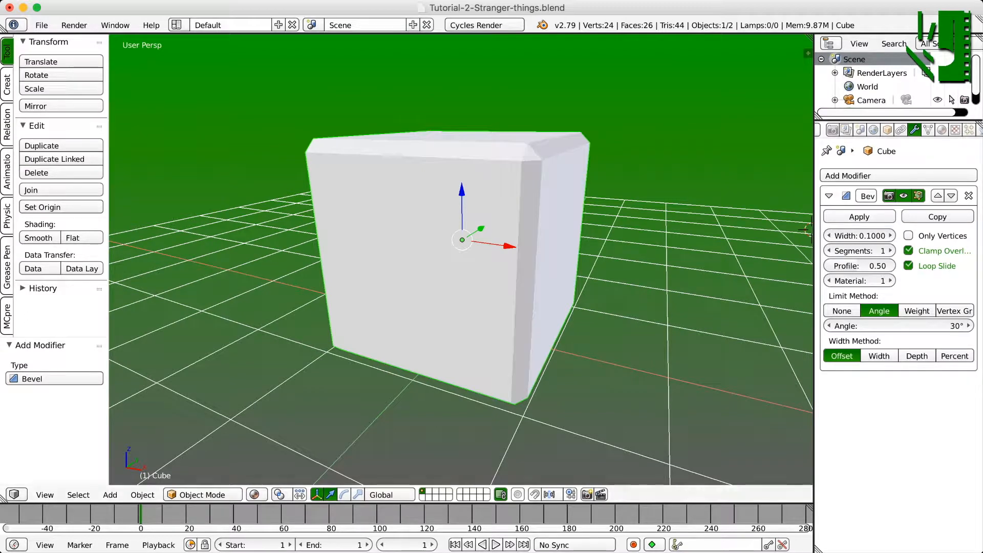
Set the cube's bevel to 3 segments with a width of 0.01
left_click(890, 251)
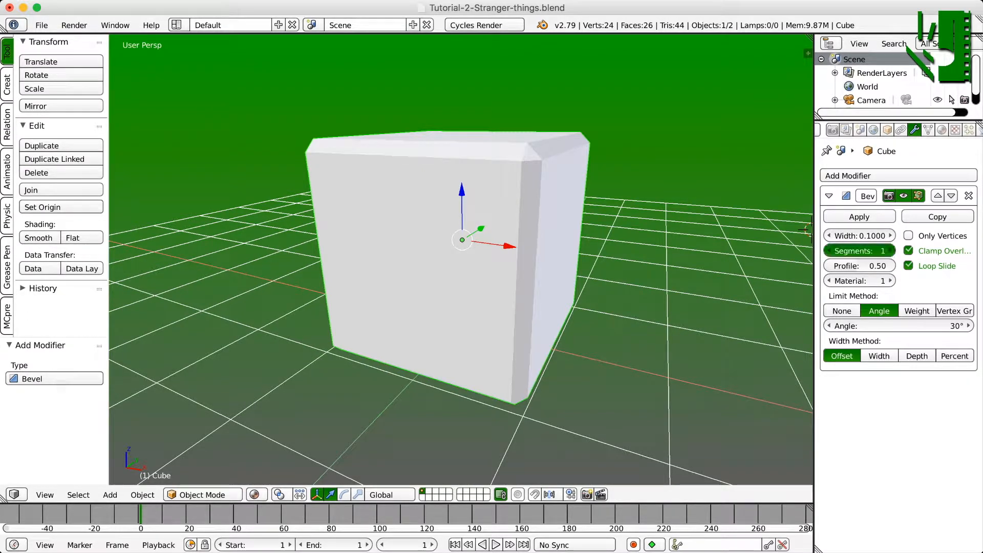
left_click(890, 251)
mouse_move(666, 267)
middle_mouse_down()
mouse_move(689, 267)
mouse_move(650, 267)
middle_mouse_up()
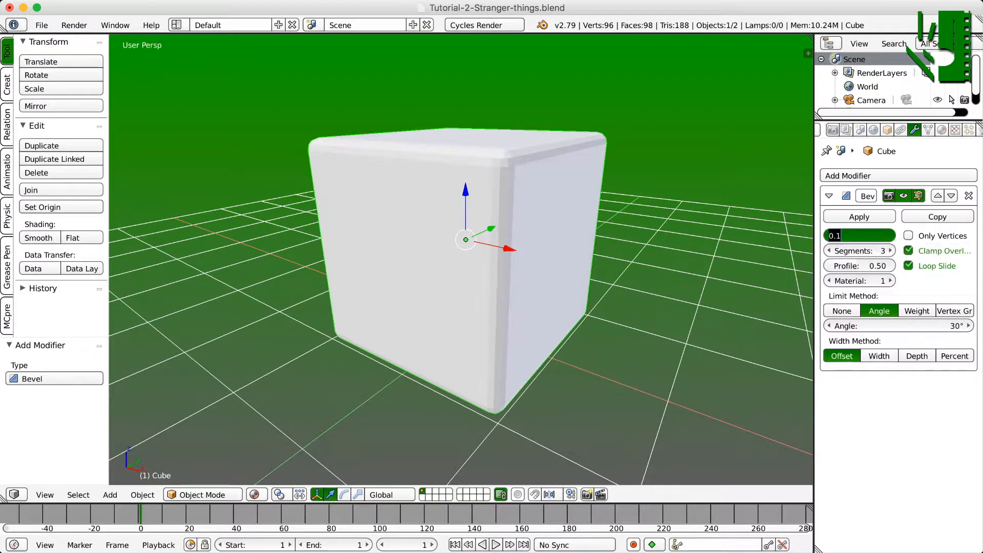
left_click(840, 235)
type("0")
key("Return")
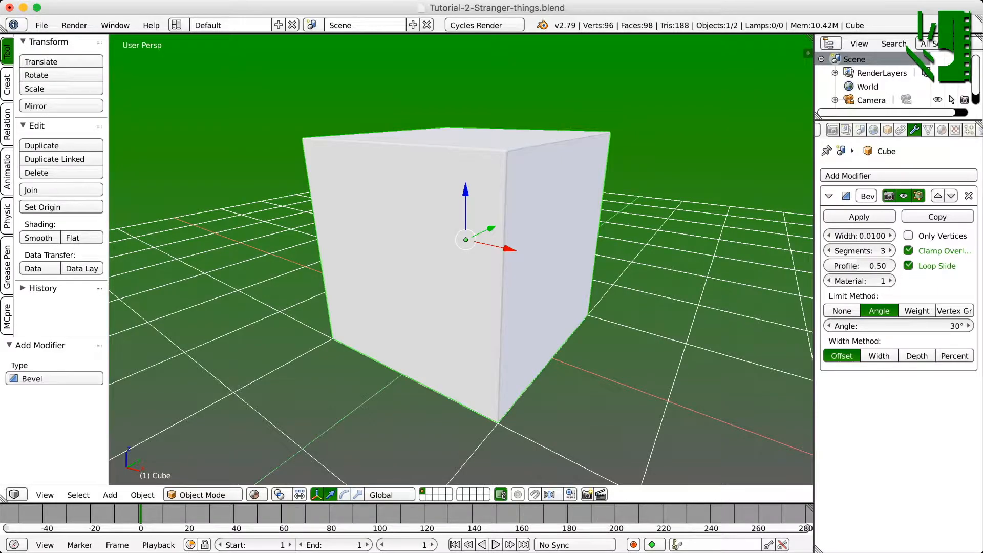
mouse_move(461, 259)
middle_mouse_down()
mouse_move(451, 288)
mouse_move(471, 264)
middle_mouse_up()
scroll(460, 259, "up", 1)
scroll(461, 259, "down", 1)
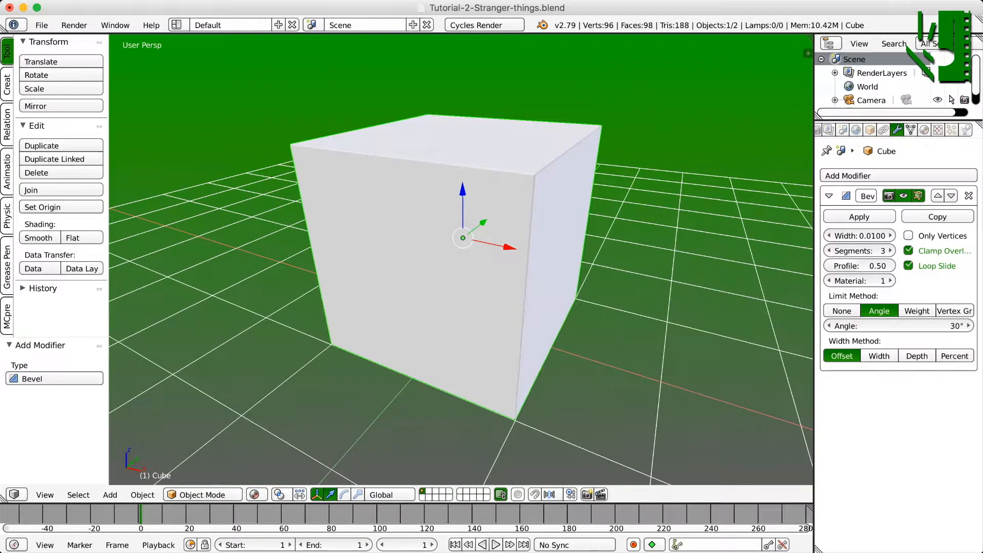
Add a second material slot to the cube and rename the first material to transparent
left_click(925, 130)
left_click(885, 220)
left_click(854, 179)
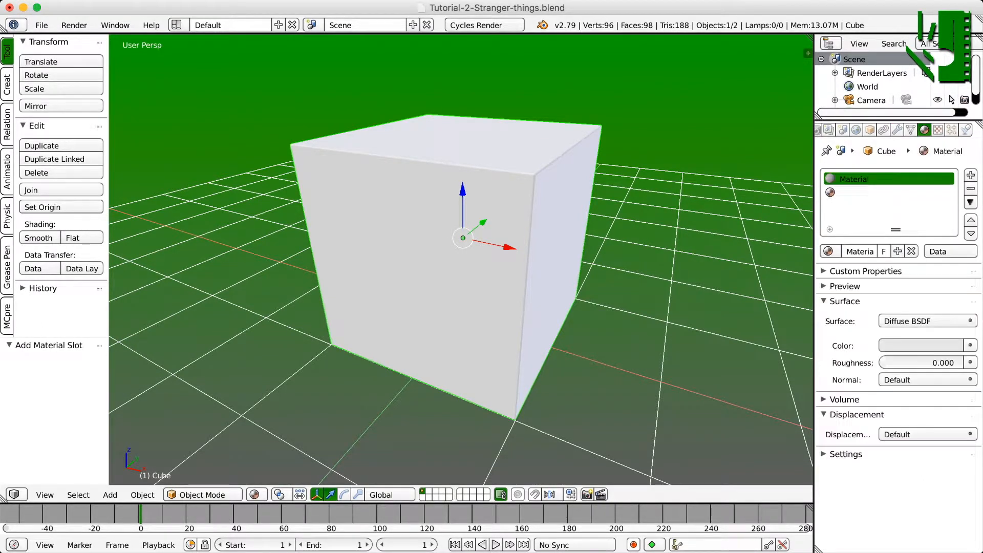
double_click(854, 180)
type("transparent")
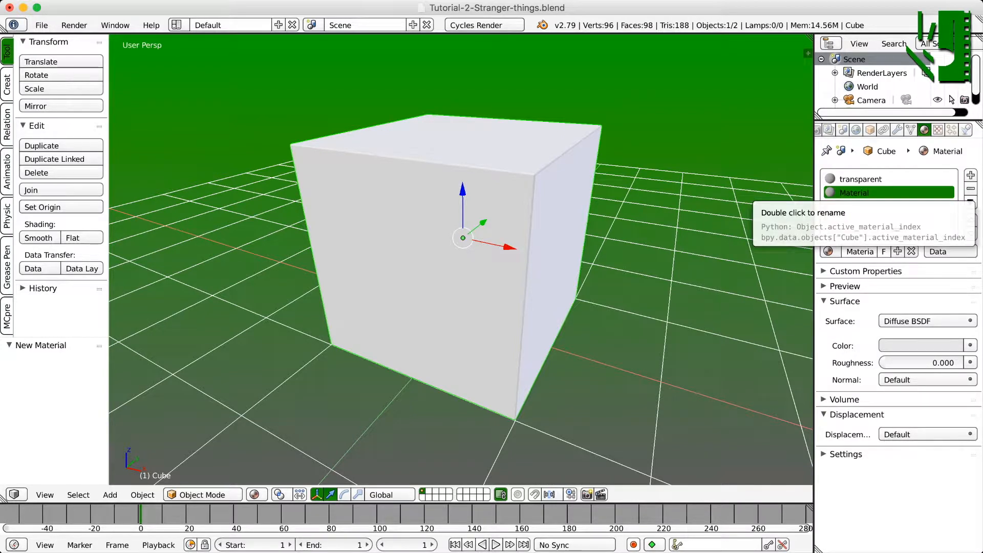
Rename the material in the cube's second slot to light
double_click(854, 192)
type("light")
key("Return")
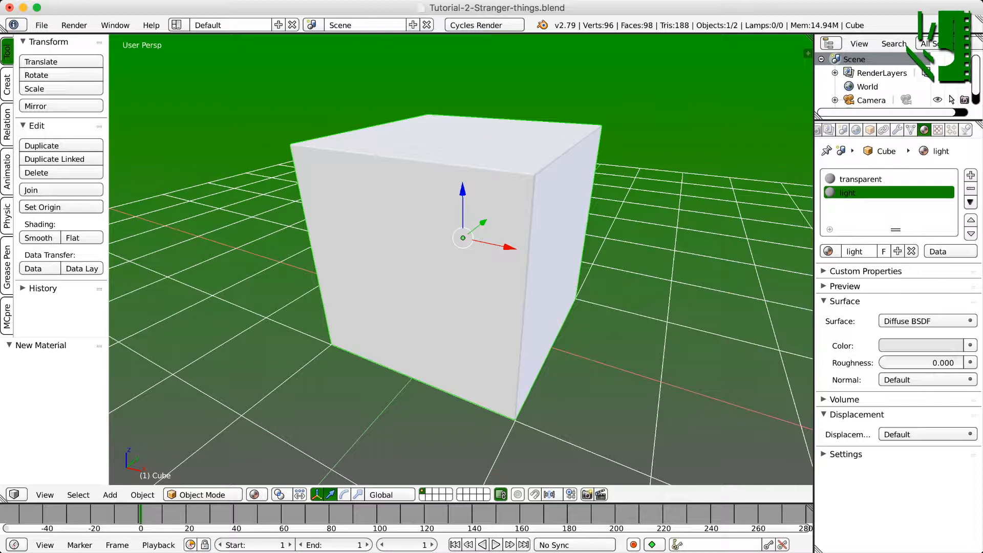
Give the transparent material a Transparent BSDF surface with its color raised to full white
left_click(865, 179)
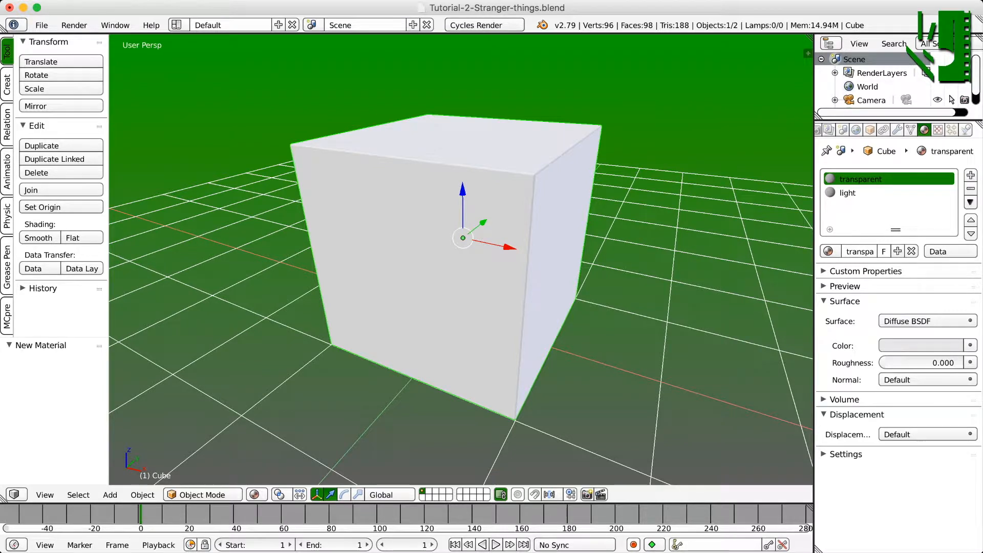
left_click(927, 321)
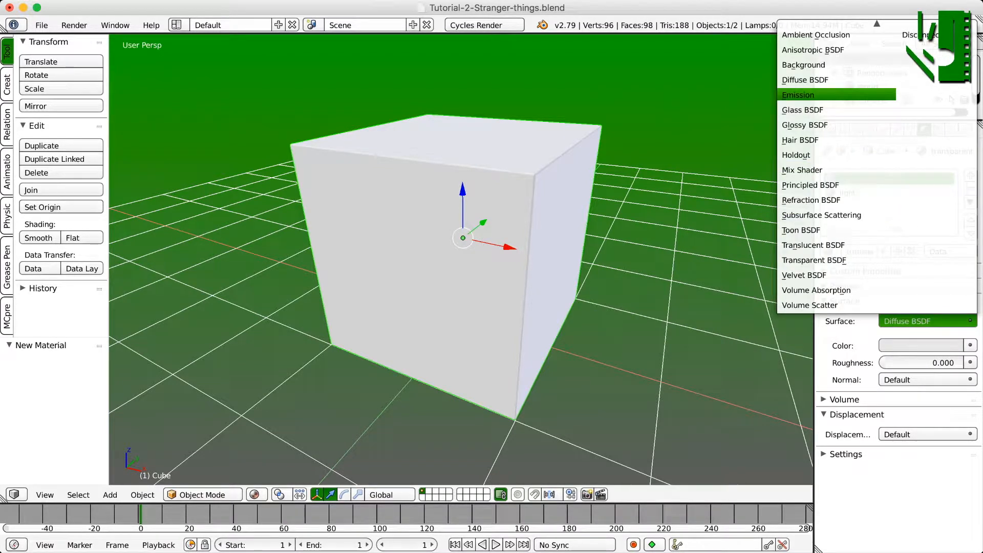
left_click(815, 260)
left_click(921, 346)
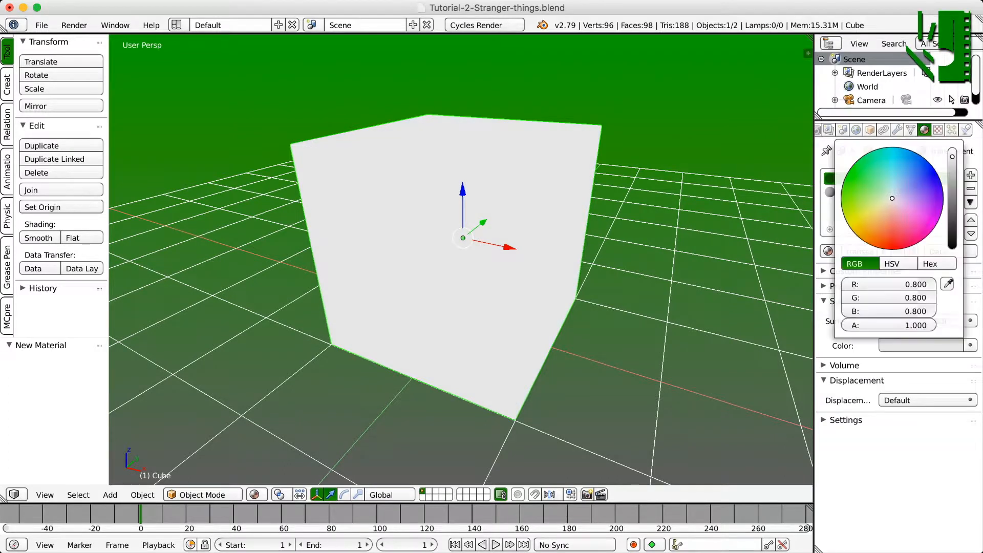
left_click_drag(952, 157, 952, 144)
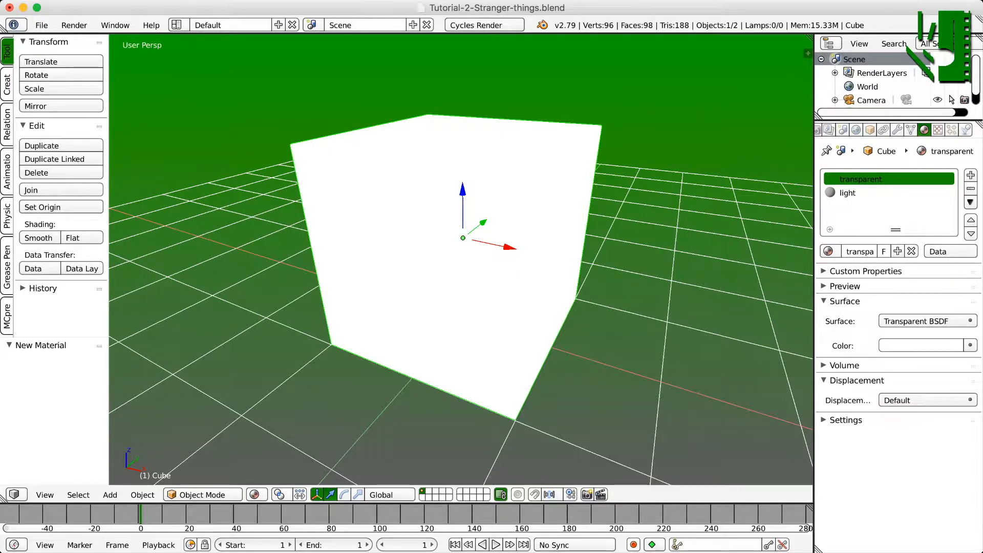
Give the light material an Emission surface colored pure red (R 1.000, G 0.000, B 0.000)
left_click(888, 193)
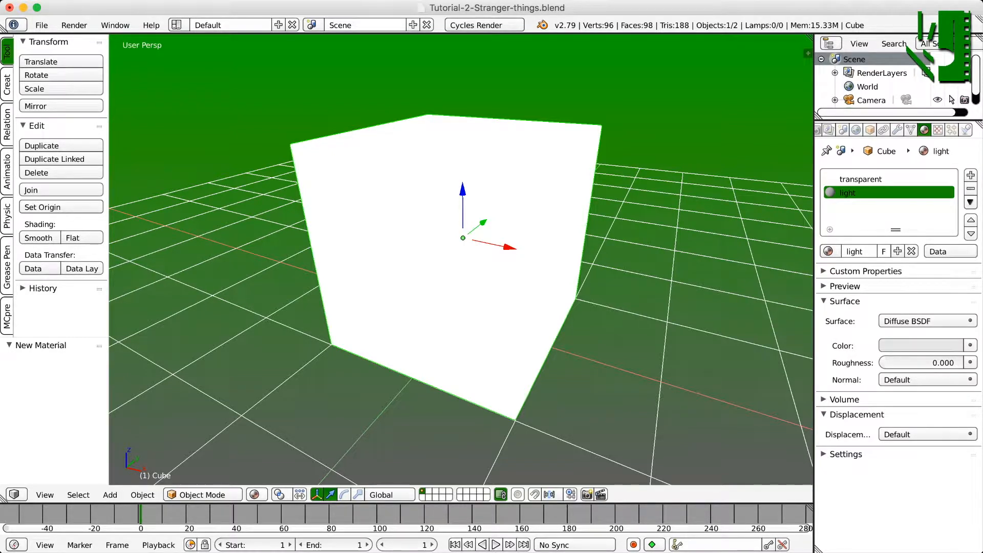
left_click(928, 321)
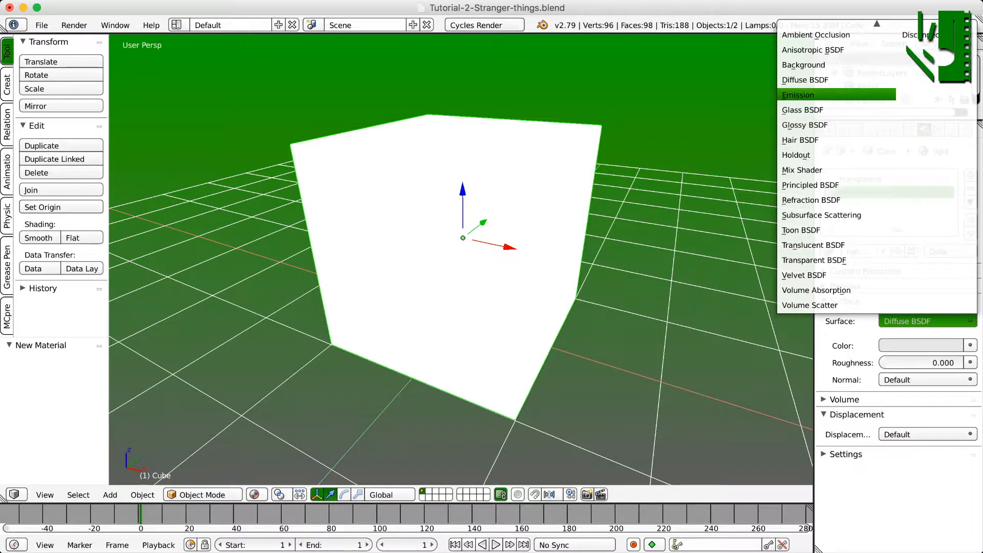
left_click(802, 95)
left_click(921, 346)
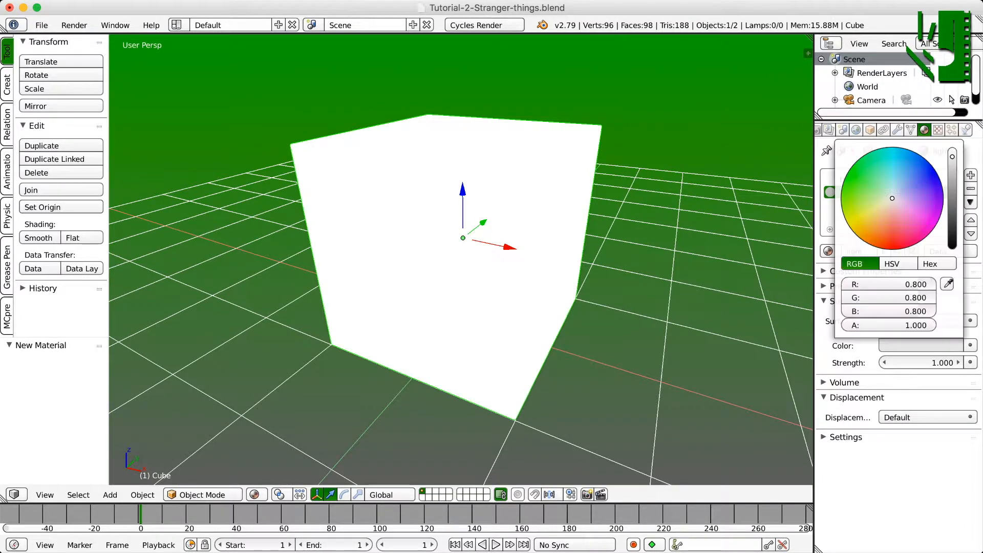
left_click_drag(893, 198, 894, 249)
left_click_drag(952, 157, 952, 148)
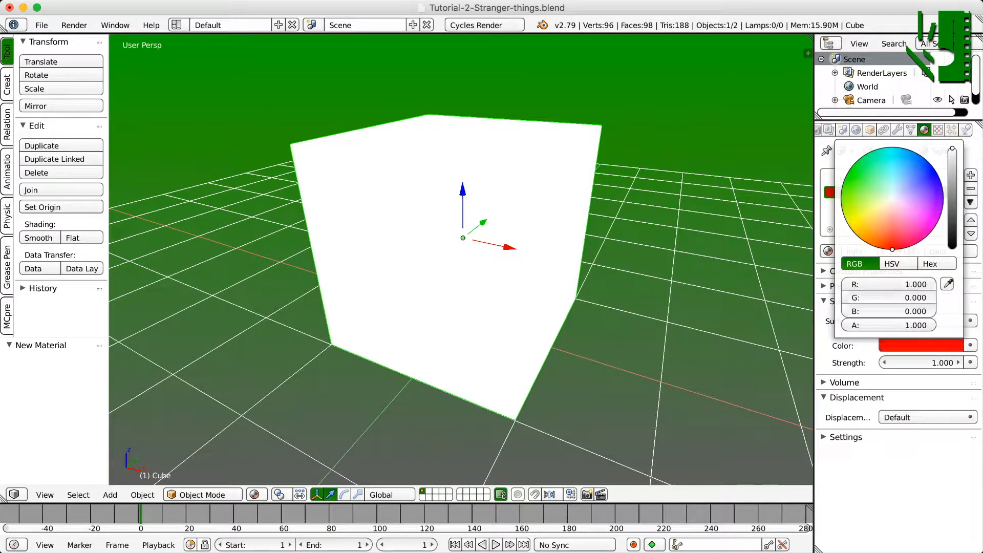
middle_click_drag(717, 256, 713, 248)
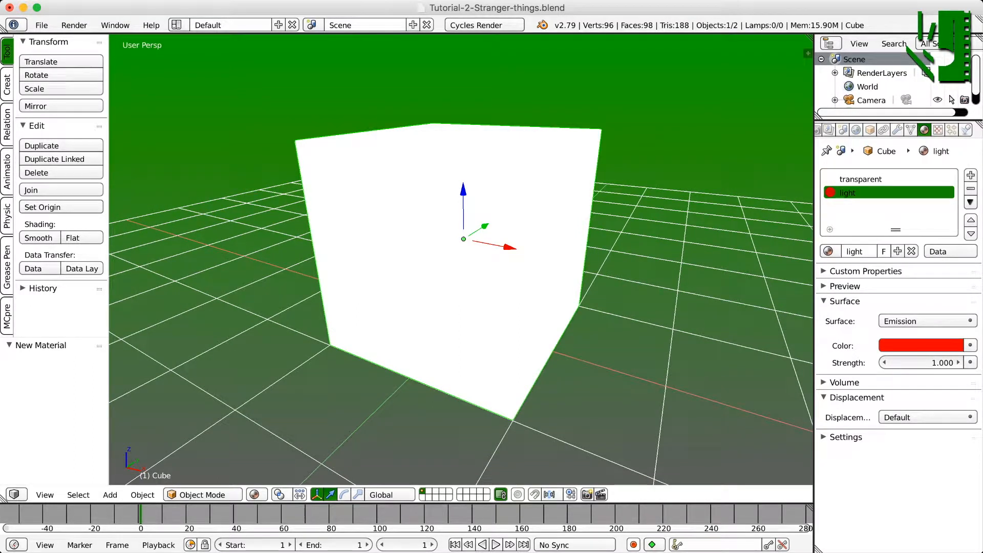
Preview the cube's emissive beveled edges in rendered shading from a different angle
key("shift+z")
mouse_move(461, 259)
middle_mouse_down()
mouse_move(427, 282)
mouse_move(320, 282)
mouse_move(438, 284)
mouse_move(429, 282)
middle_mouse_up()
key("shift+z")
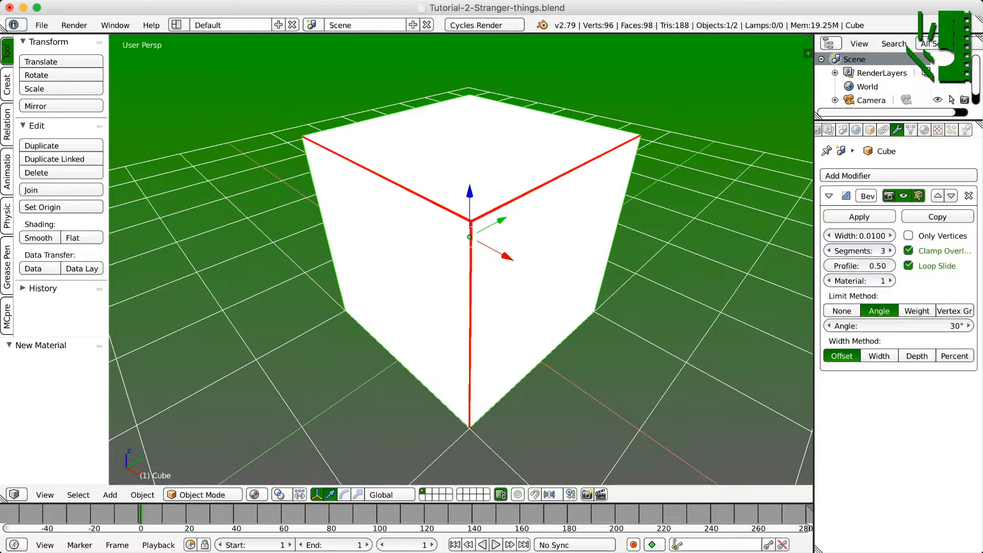
Try the None limit method on the cube's bevel and return it to Angle
left_click(842, 311)
left_click(879, 311)
middle_click_drag(614, 287, 635, 271)
mouse_move(481, 266)
middle_mouse_down()
mouse_move(508, 254)
mouse_move(476, 266)
middle_mouse_up()
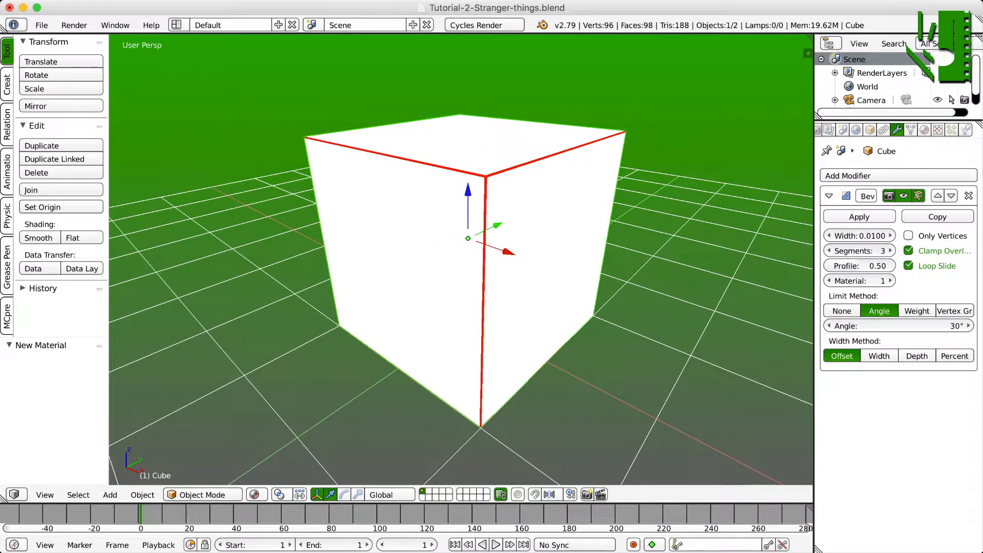
left_click(924, 130)
left_click(898, 130)
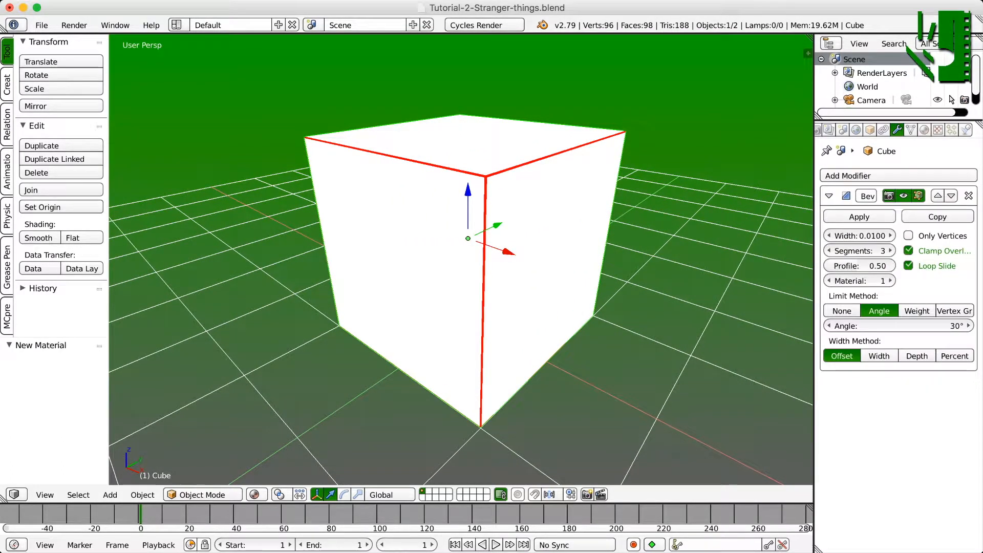
Darken the world background color to black while previewing the cube in rendered shading
key("shift+z")
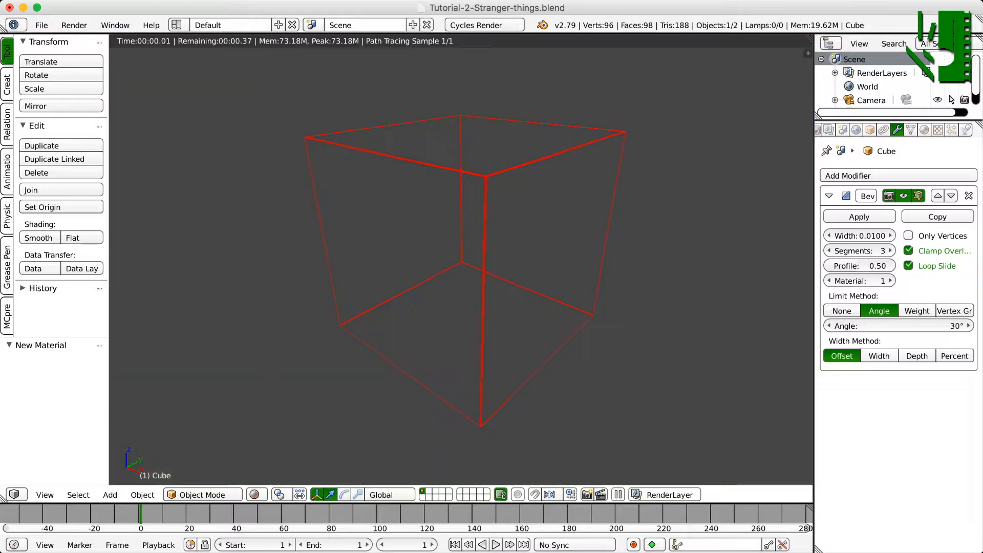
mouse_move(476, 267)
middle_mouse_down()
mouse_move(463, 274)
mouse_move(471, 278)
middle_mouse_up()
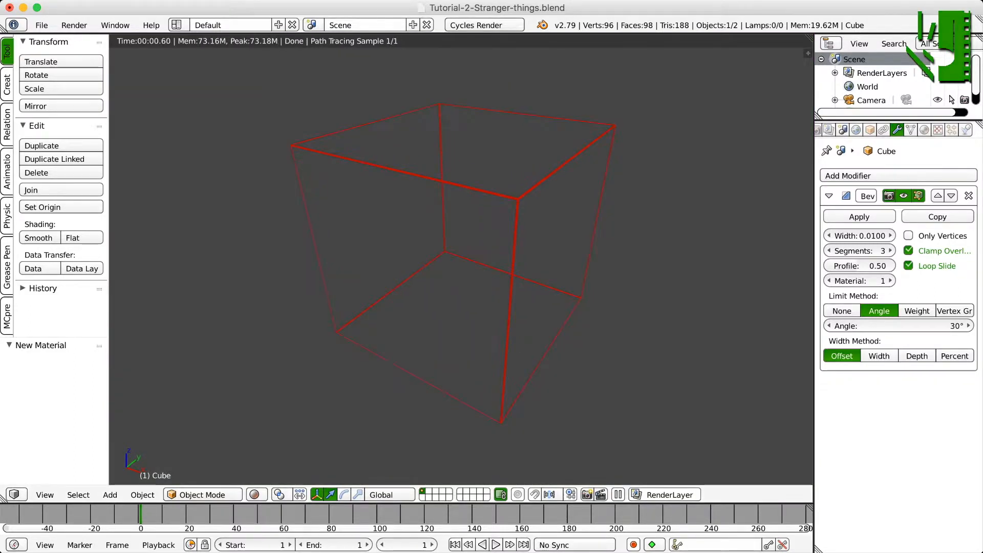
left_click(856, 129)
left_click(937, 262)
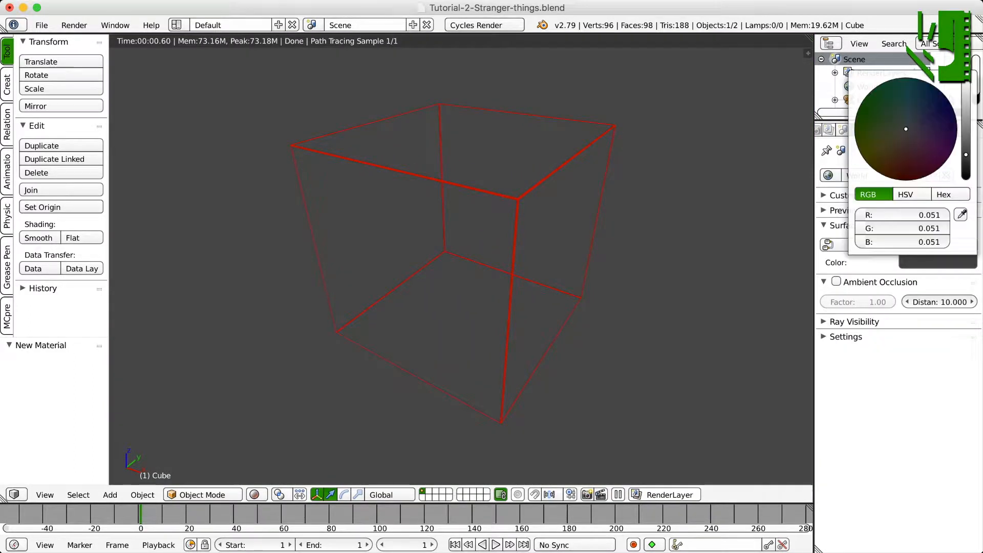
left_click_drag(966, 155, 967, 178)
mouse_move(512, 287)
middle_mouse_down()
mouse_move(567, 255)
mouse_move(536, 275)
middle_mouse_up()
key("shift+z")
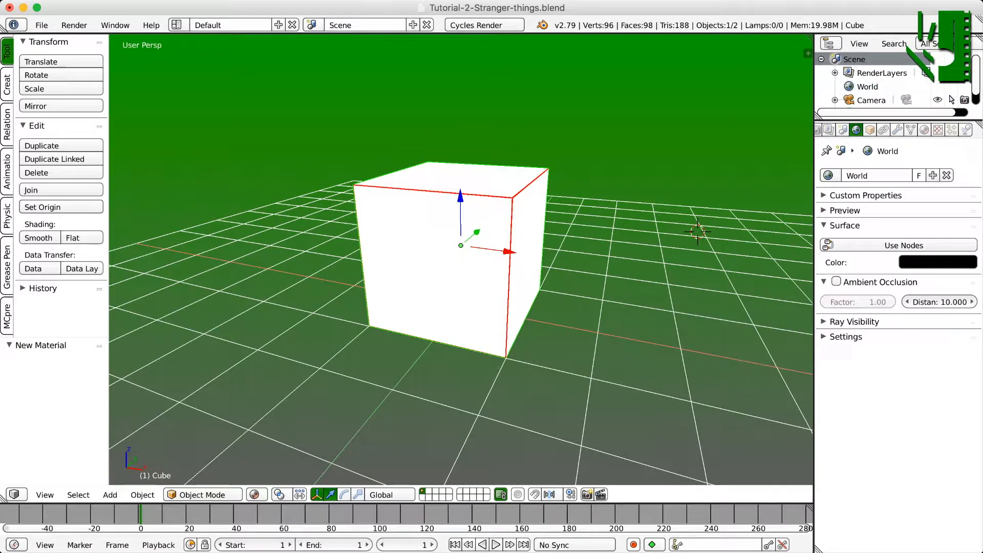
Delete the cube from the scene
key("x")
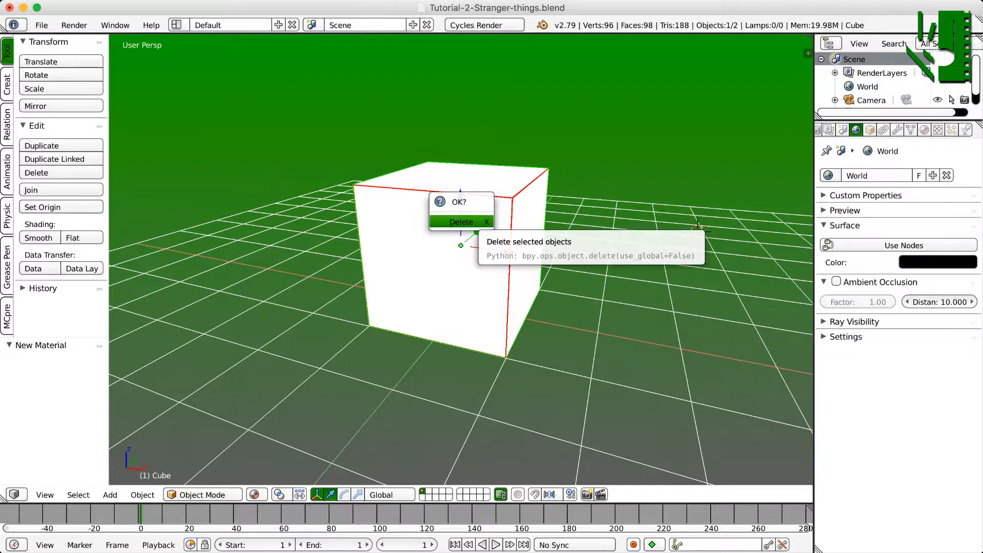
left_click(478, 222)
middle_click_drag(478, 221, 514, 220)
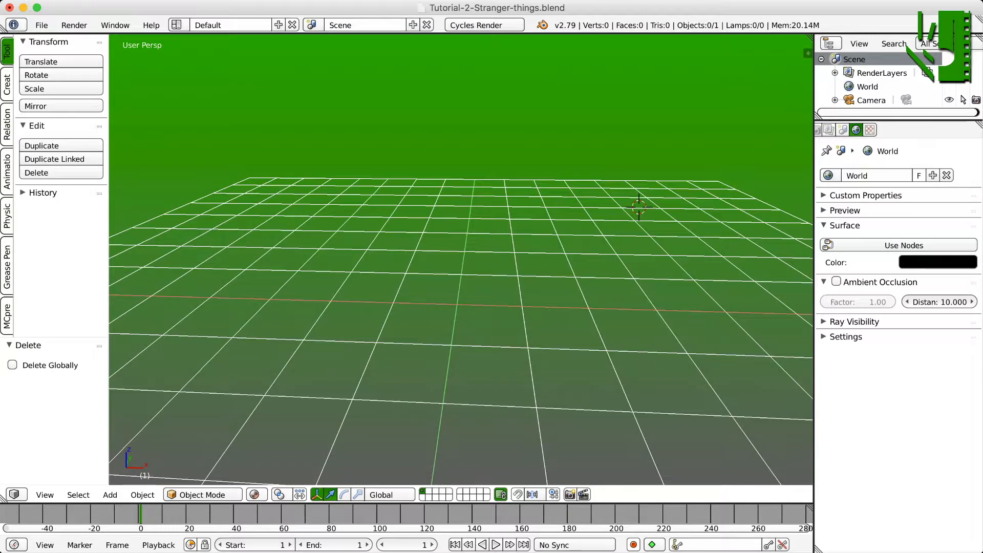
Snap the 3D cursor to the center of the scene
key("shift+s")
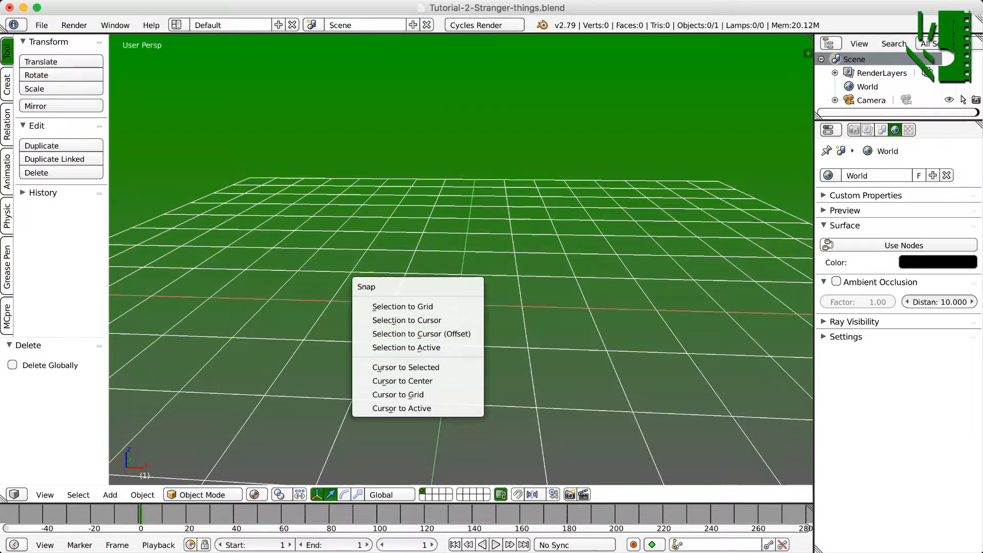
left_click(371, 249)
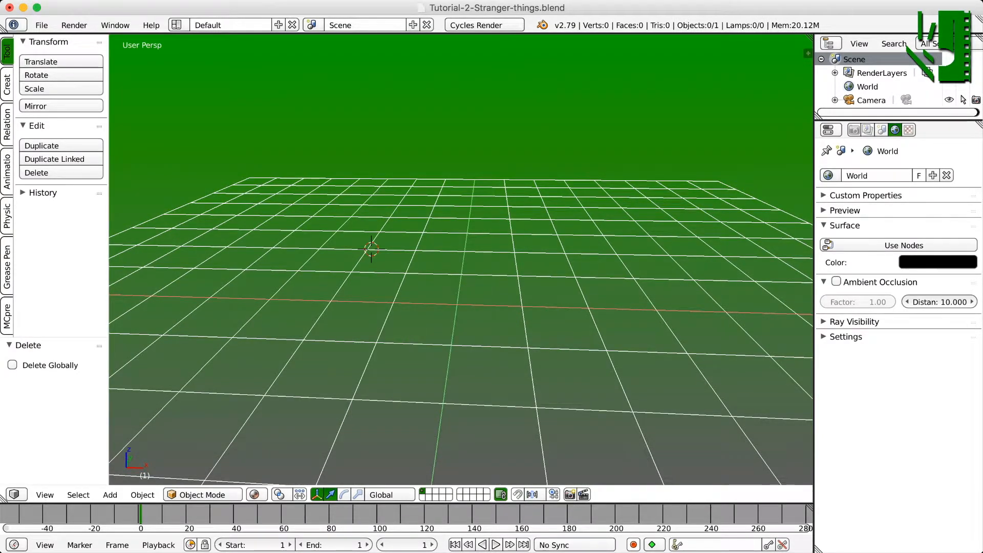
key("shift+s")
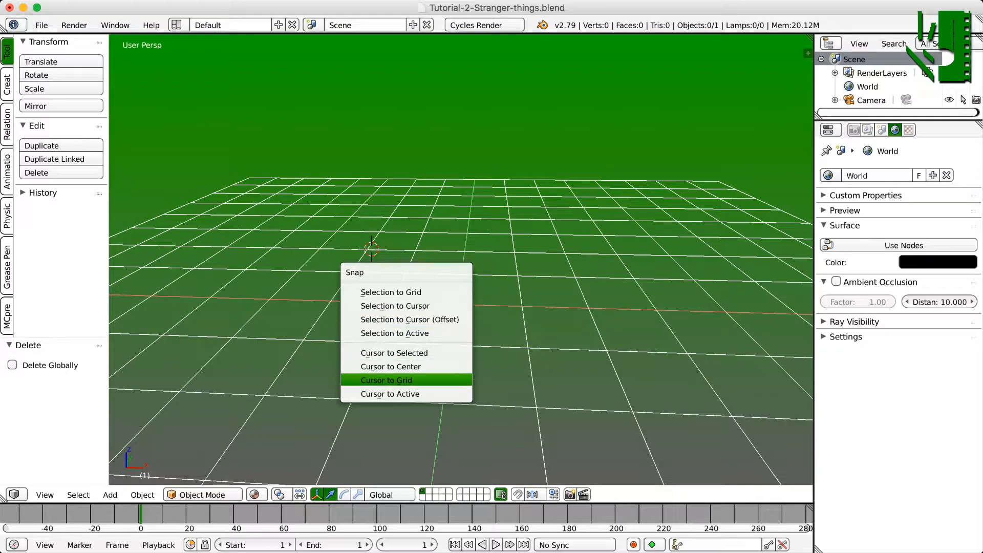
left_click(391, 367)
Add a text object at the 3D cursor and rotate it 90° about the X axis to stand upright
key("shift+a")
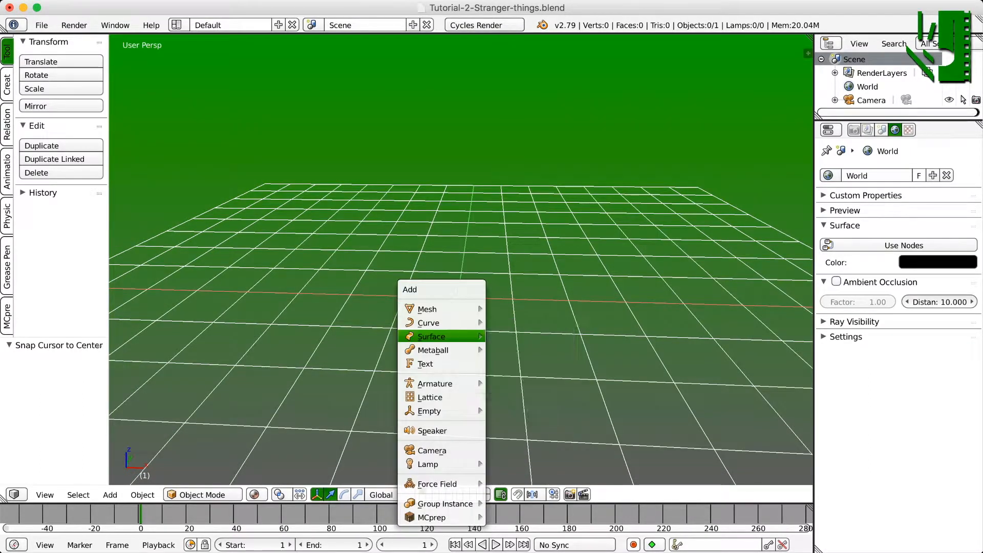
left_click(425, 364)
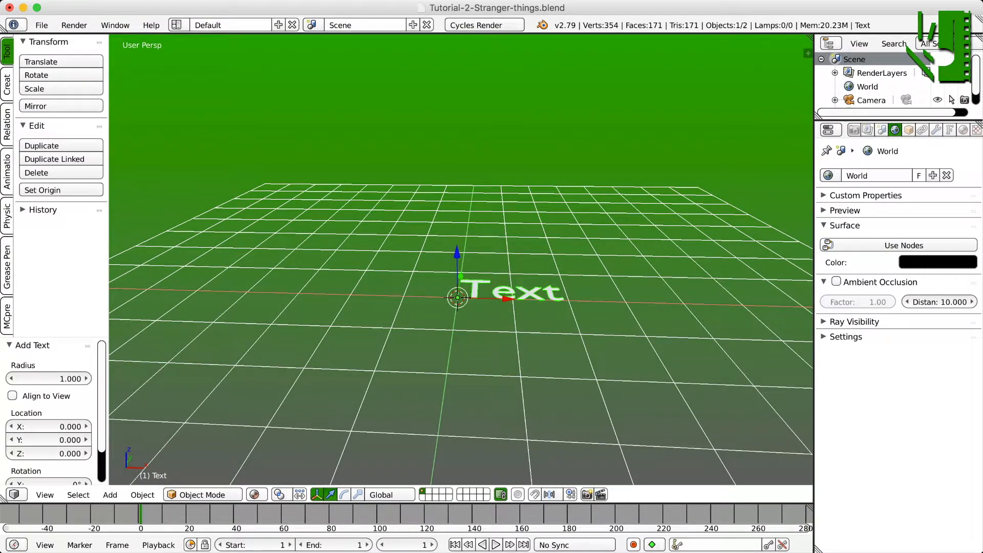
key("r")
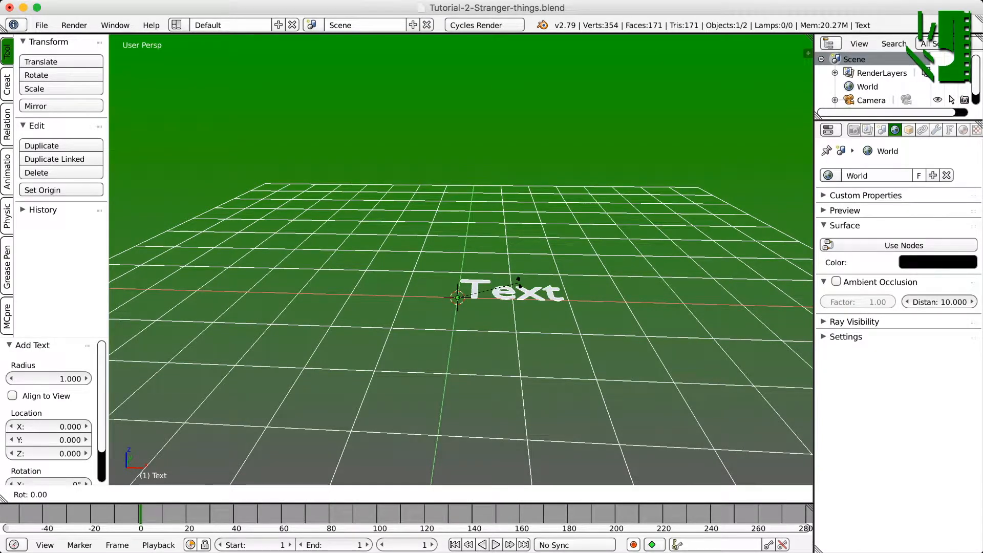
type("x")
type("90")
key("Return")
scroll(520, 283, "up", 4)
scroll(519, 282, "down", 3)
mouse_move(519, 282)
middle_mouse_down()
mouse_move(410, 249)
mouse_move(397, 268)
mouse_move(517, 283)
middle_mouse_up()
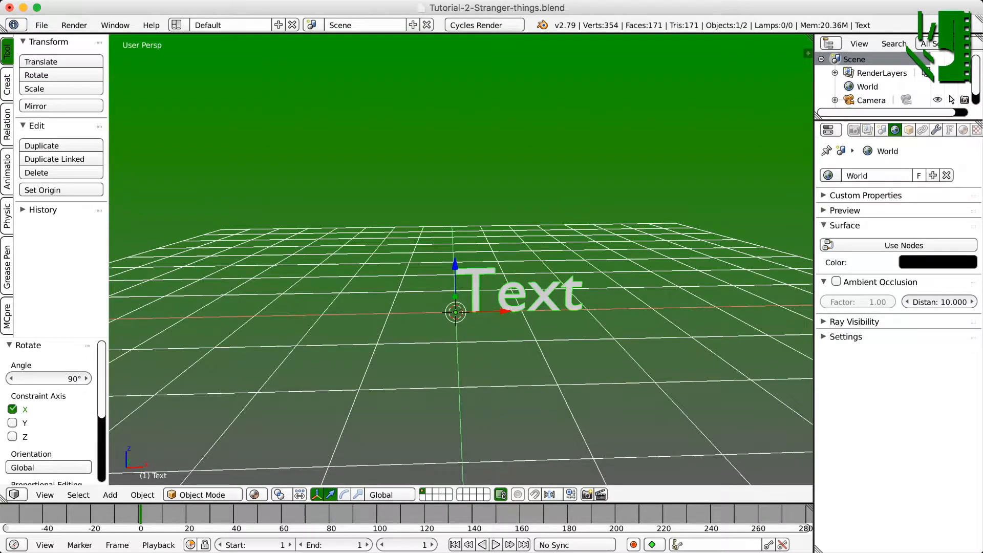
Load Benguiat Bold.ttf from the resources folder as the text object's regular font
left_click(950, 130)
scroll(894, 343, "down", 4)
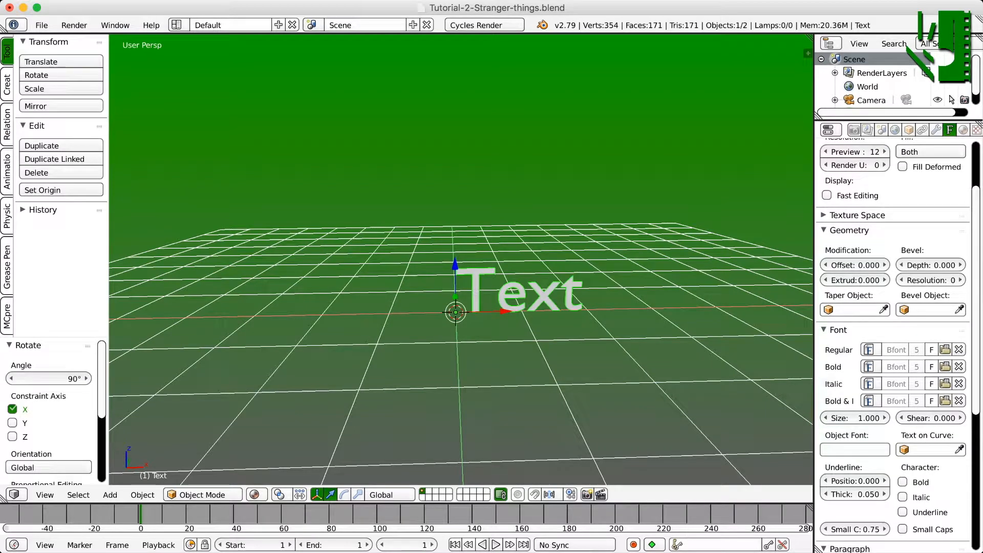
left_click(945, 350)
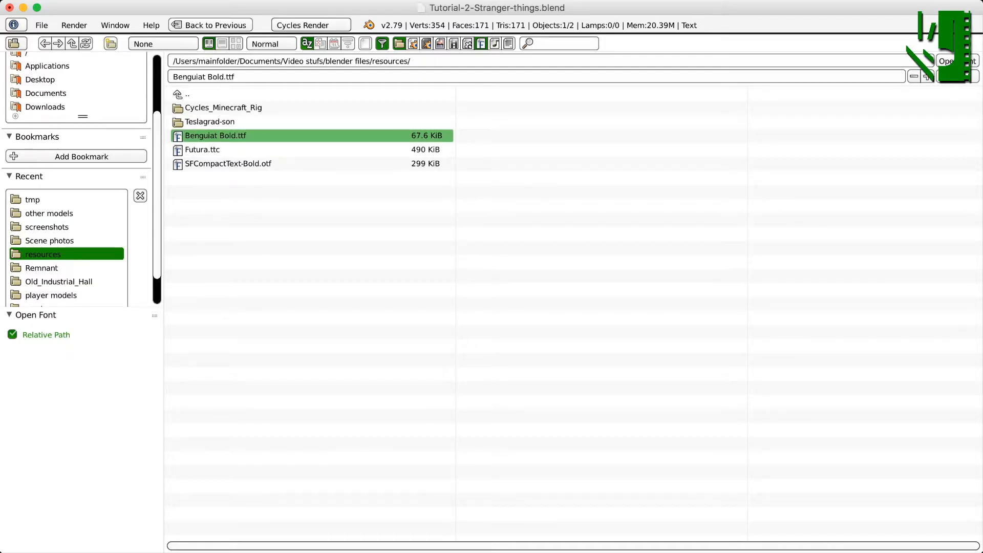
double_click(216, 136)
Replace the default text with "SRANGER" on the first line and "THINGS" on the second
scroll(461, 307, "up", 1)
middle_click_drag(461, 308, 438, 214, "shift")
middle_click_drag(461, 287, 447, 313)
key("Tab")
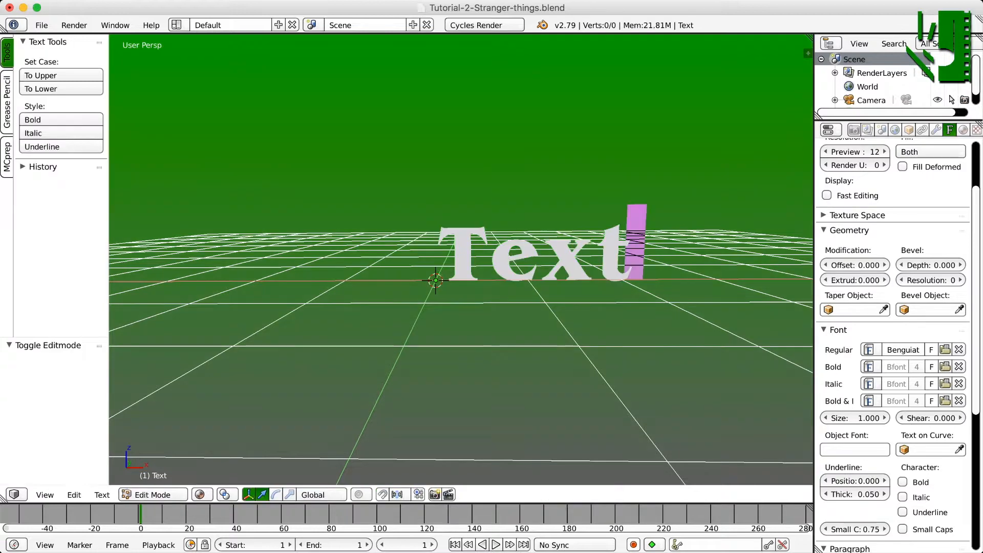
key("BackSpace")
key("BackSpace")
key("BackSpace")
key("BackSpace")
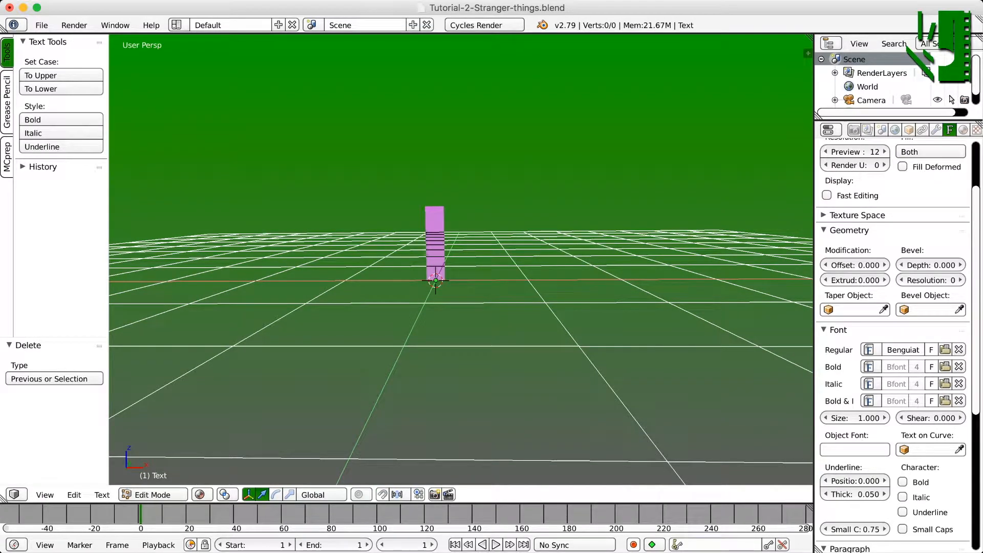
type("SRANGE")
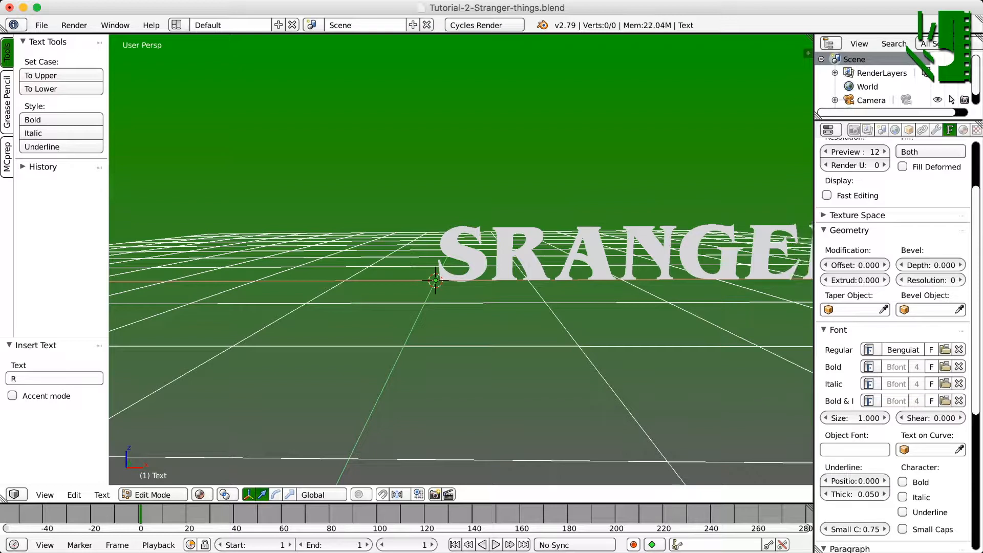
key("Return")
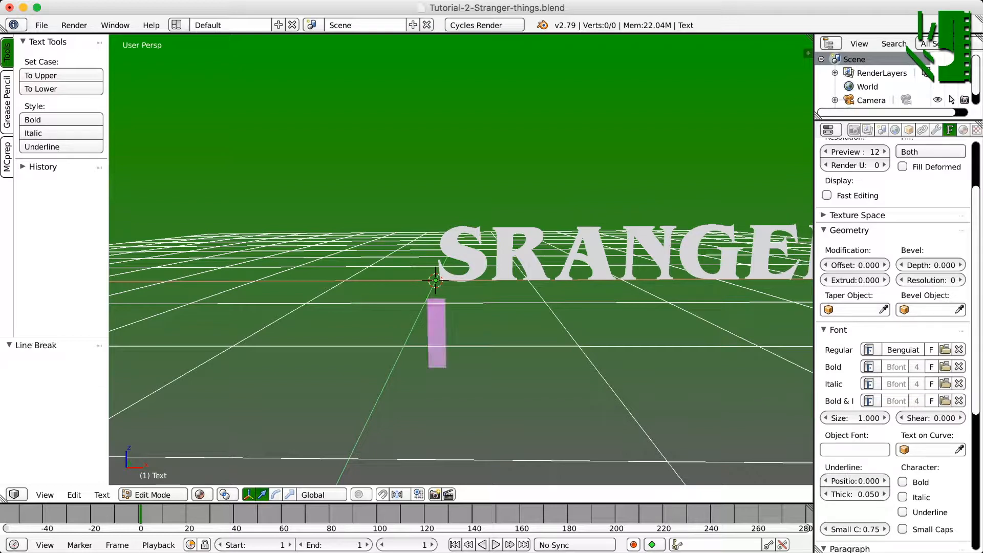
type("THINGS")
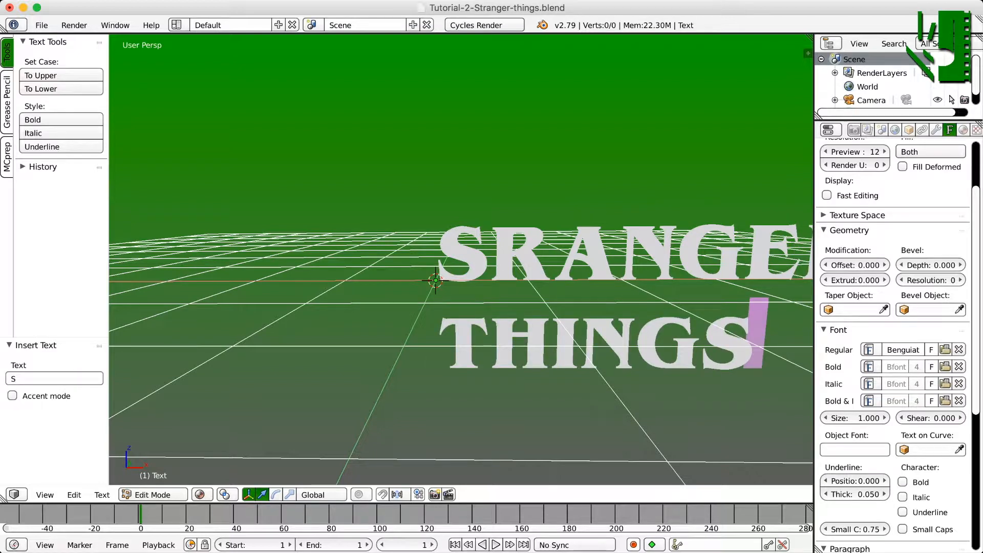
key("Tab")
Center the two text lines horizontally with the paragraph alignment
scroll(461, 260, "down", 3)
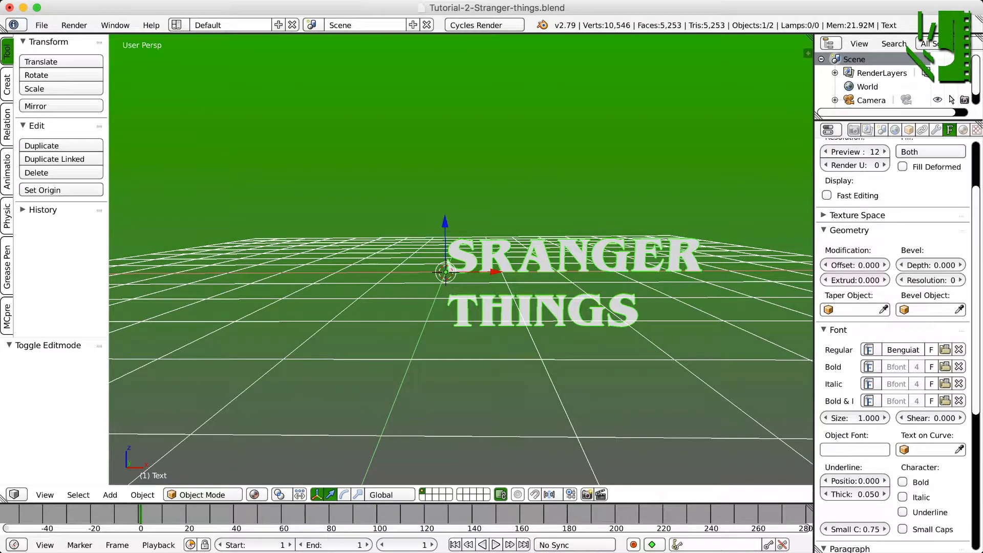
scroll(894, 346, "down", 10)
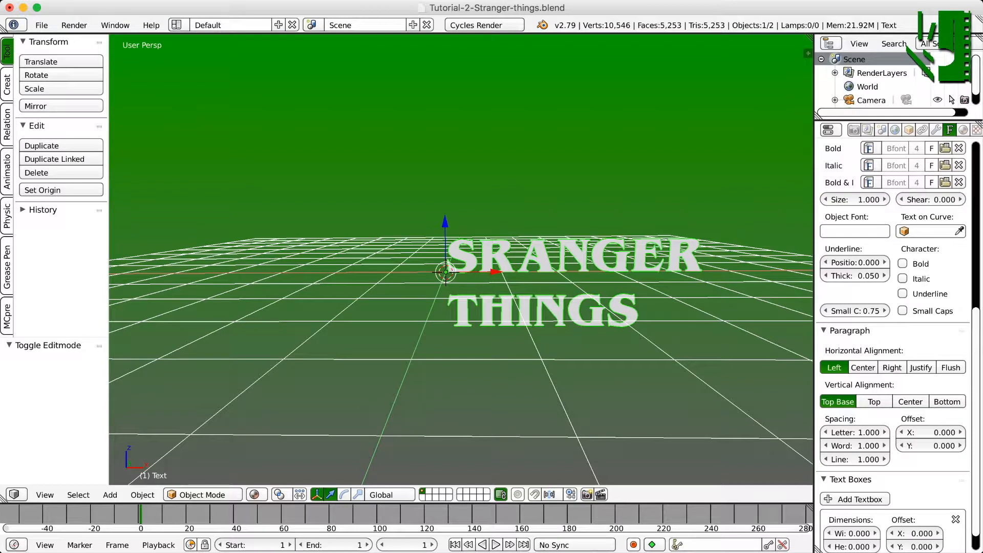
left_click(863, 368)
middle_click_drag(461, 308, 482, 280)
scroll(485, 134, "up", 3)
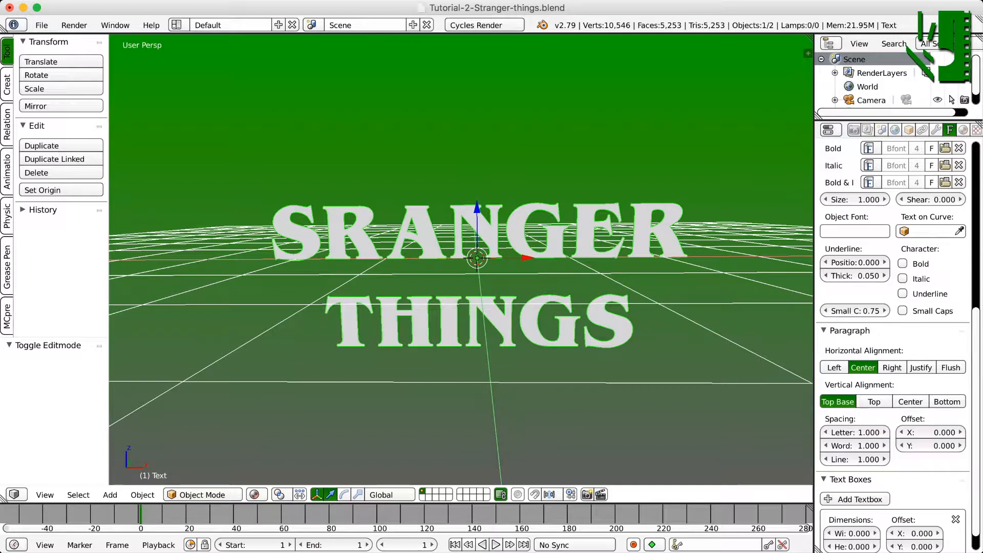
Set the text geometry's extrusion to 0.001
middle_click_drag(476, 215, 525, 263)
scroll(484, 215, "up", 1)
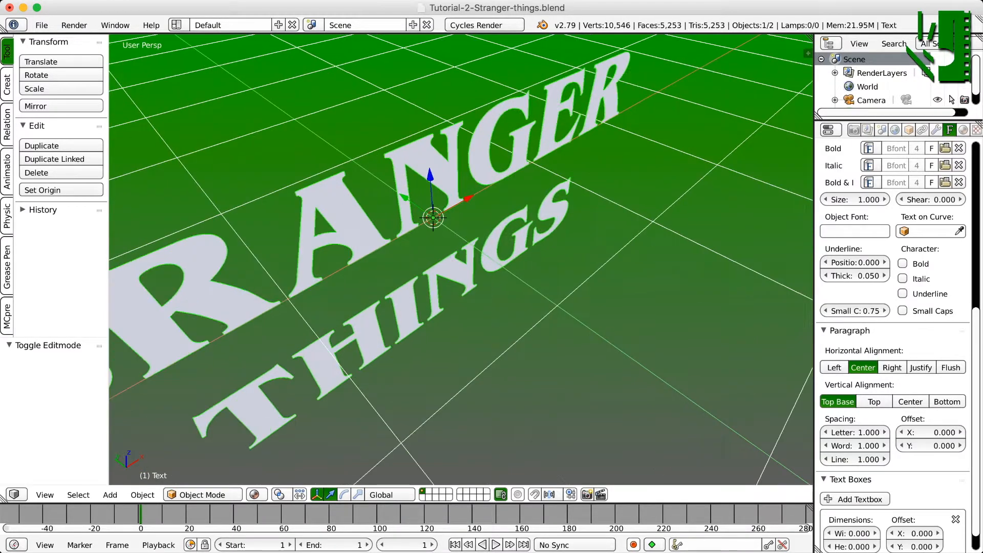
middle_click_drag(477, 215, 451, 186, "shift")
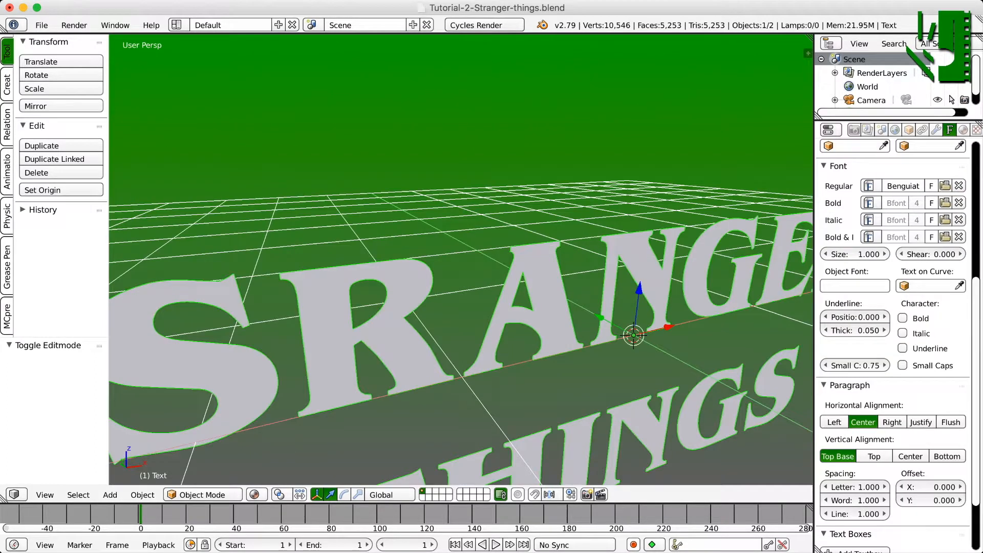
scroll(894, 307, "up", 10)
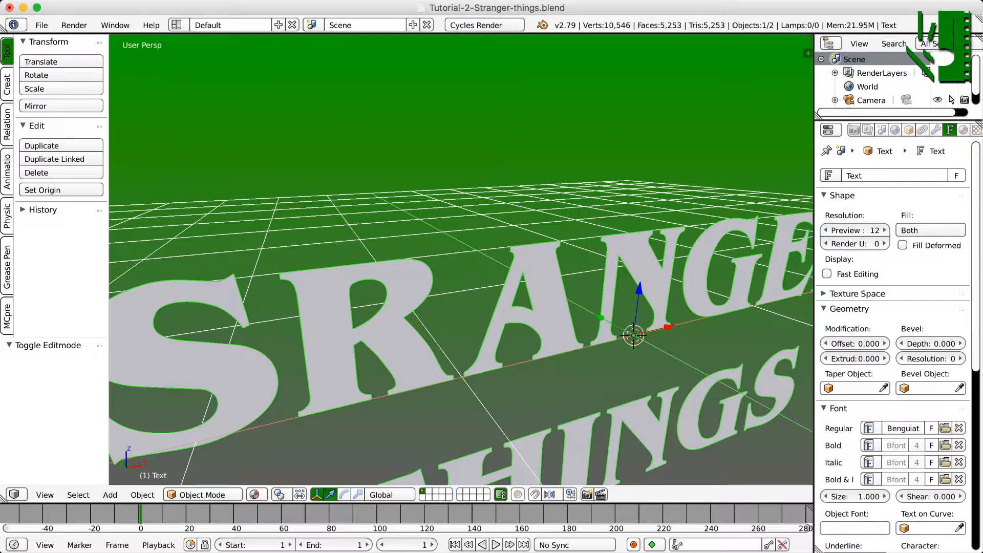
left_click(855, 358)
type("0.0")
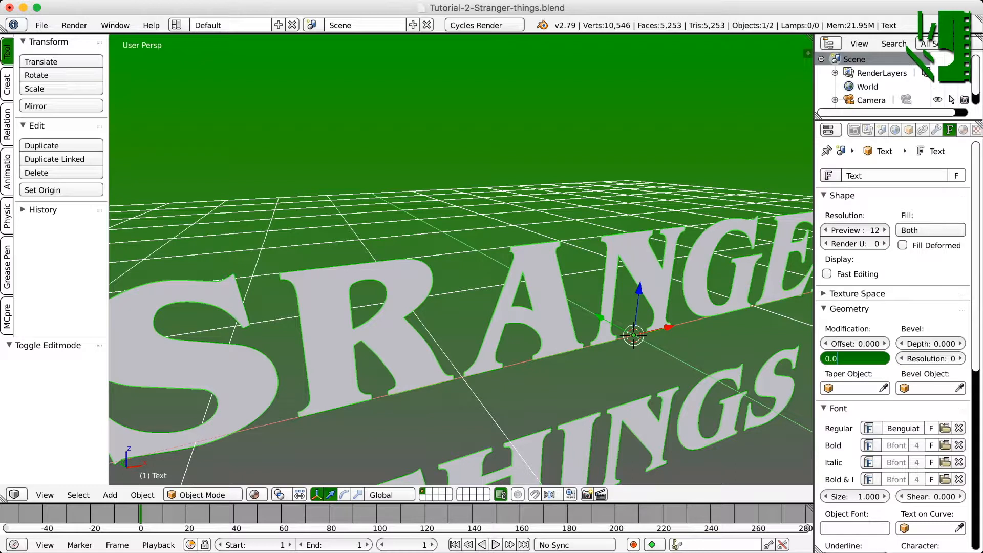
type("01")
key("Return")
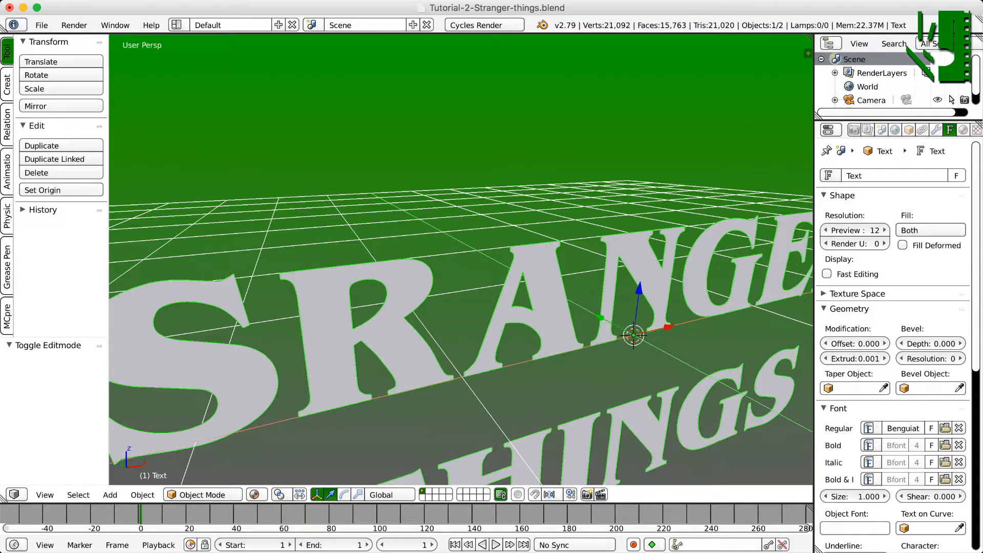
Convert the extruded text object to a mesh and check its geometry in Edit Mode
scroll(461, 328, "up", 4)
scroll(460, 259, "up", 2)
scroll(461, 260, "down", 1)
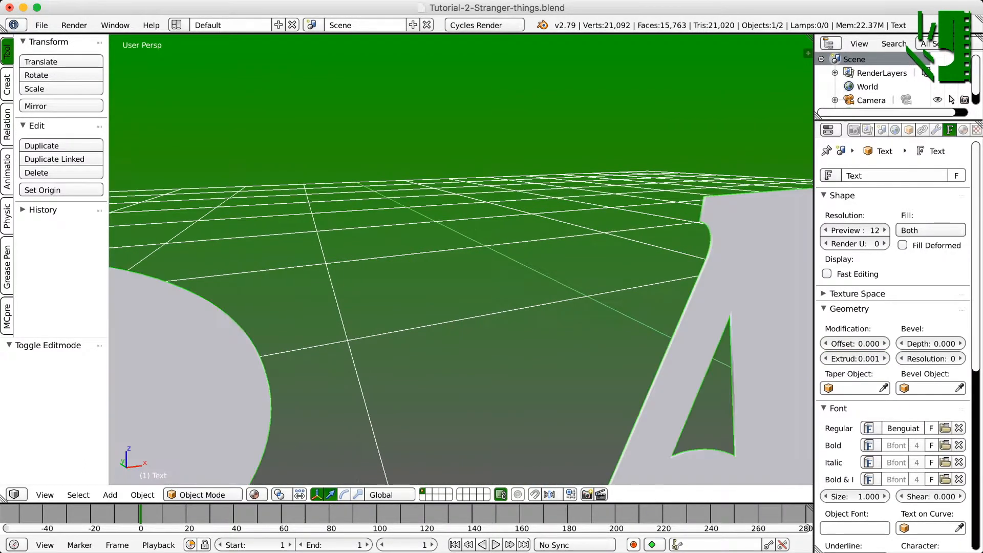
middle_click_drag(537, 292, 429, 274, "shift")
scroll(461, 260, "up", 3)
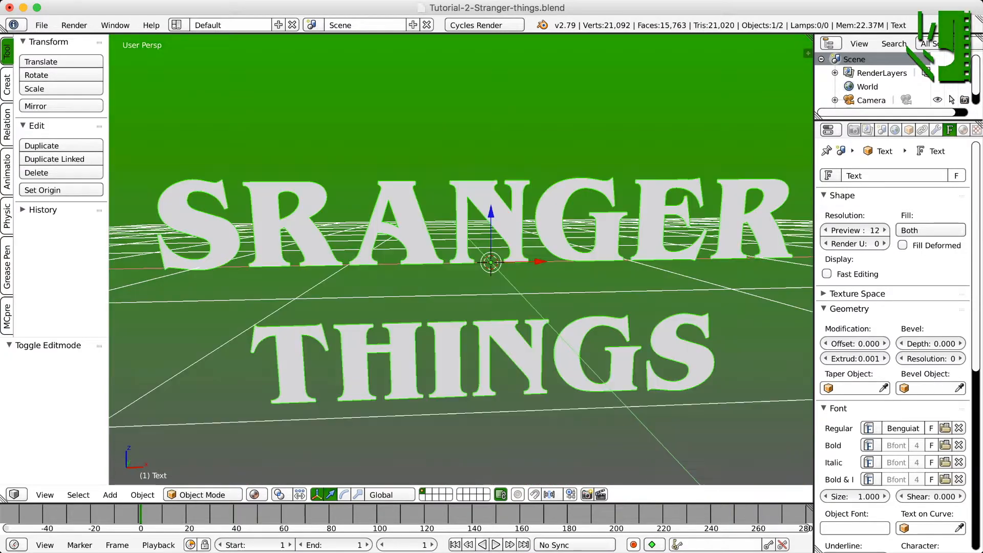
scroll(461, 259, "down", 1)
middle_click_drag(461, 276, 434, 285)
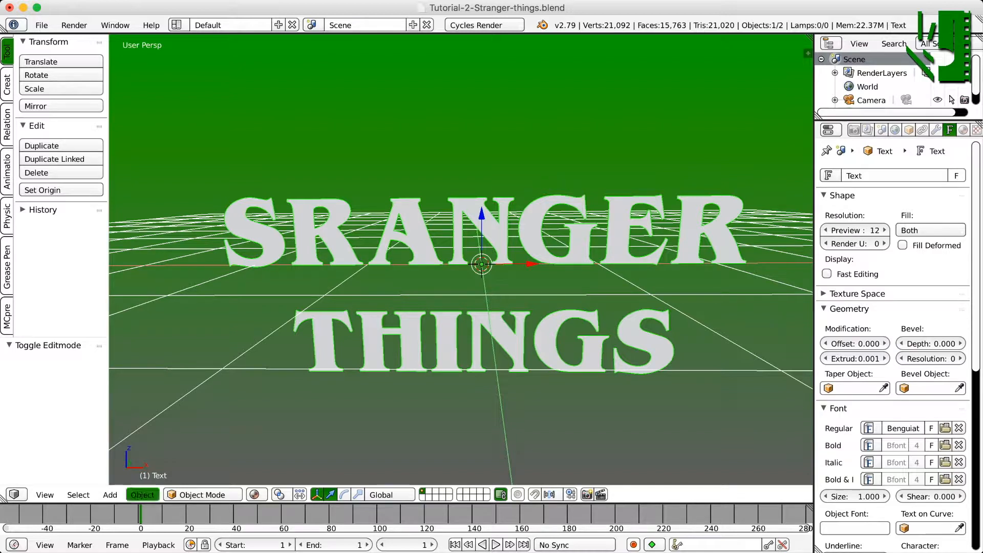
left_click(143, 495)
mouse_move(205, 47)
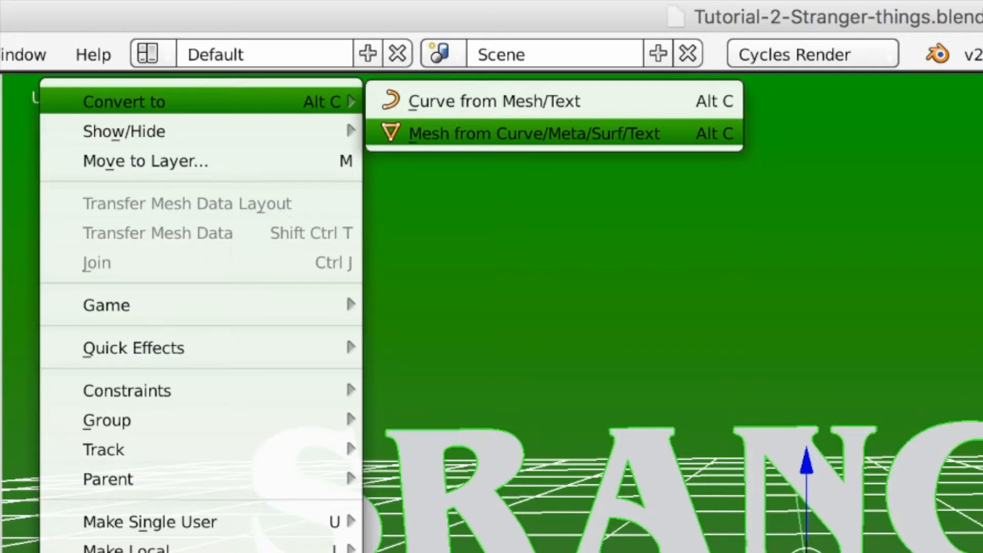
left_click(533, 133)
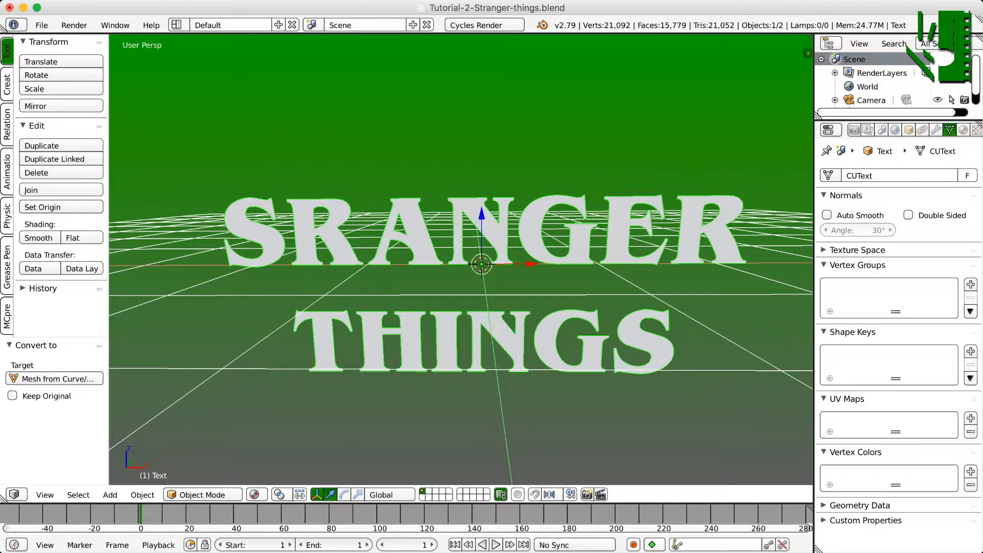
key("Tab")
key("a")
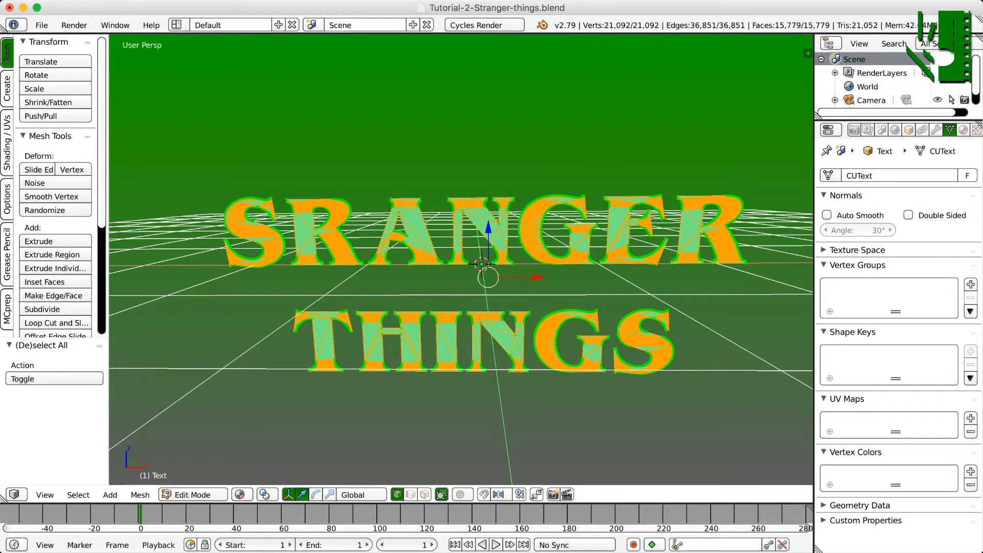
key("Tab")
Add a Bevel modifier to the text mesh
left_click(936, 130)
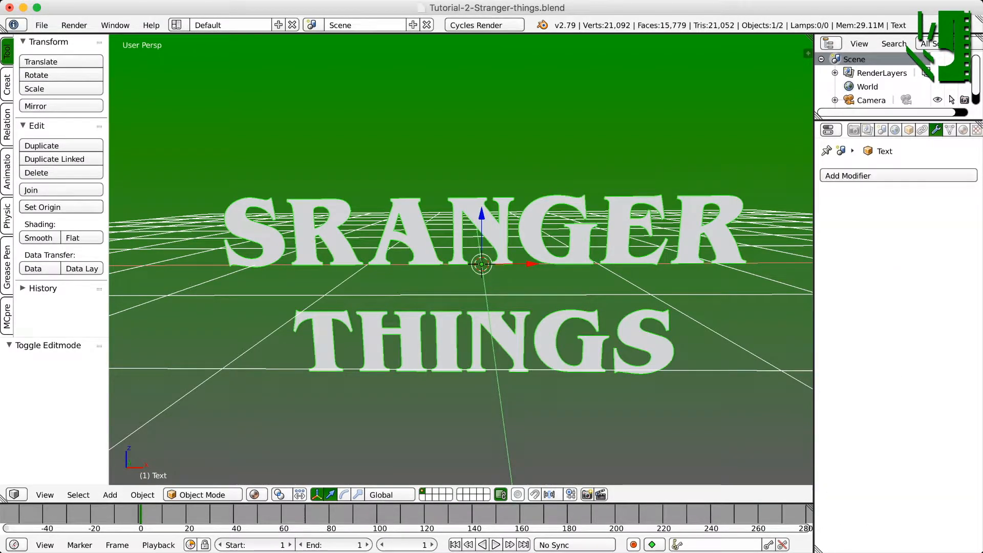
left_click(899, 176)
left_click(672, 218)
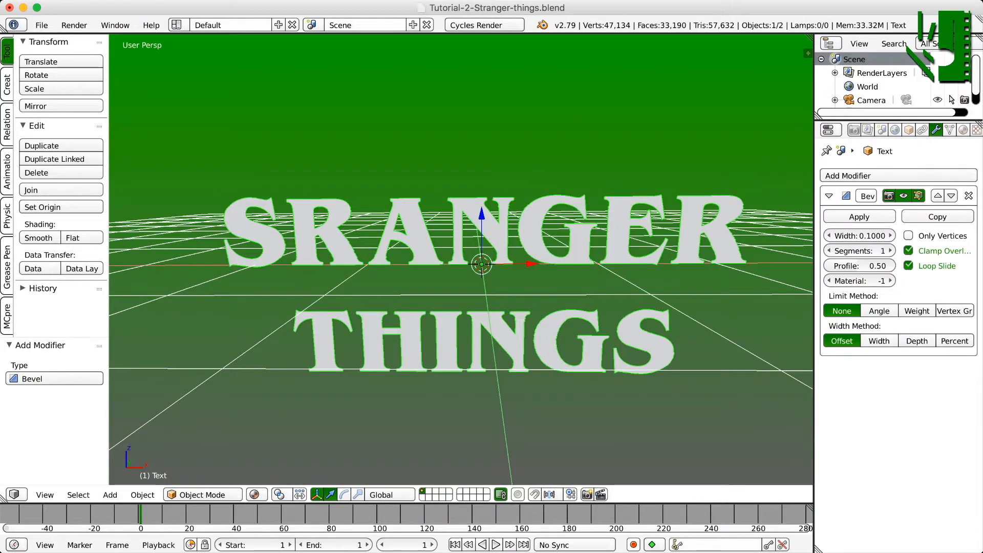
Select all of the text mesh's geometry in Edit Mode, remove its doubles and return to Object Mode
scroll(461, 259, "up", 6)
scroll(461, 259, "down", 2)
middle_click_drag(461, 258, 283, 320, "shift")
scroll(283, 320, "up", 4)
scroll(461, 259, "down", 11)
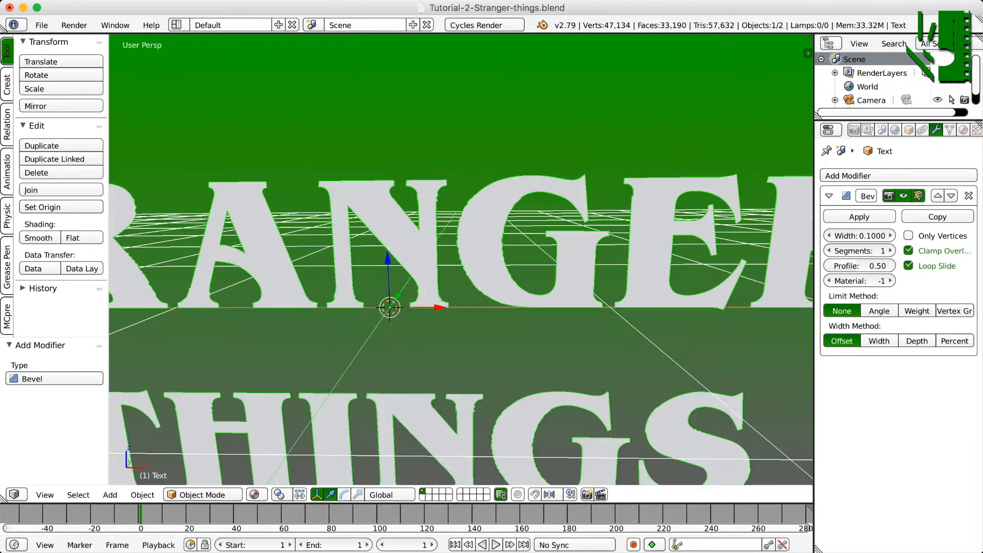
middle_click_drag(461, 259, 480, 246, "shift")
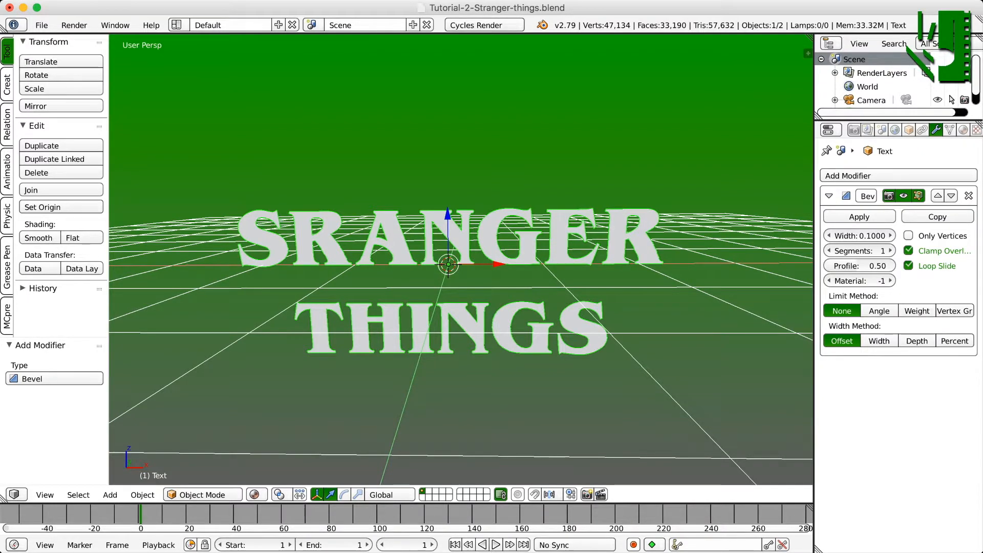
key("Tab")
key("a")
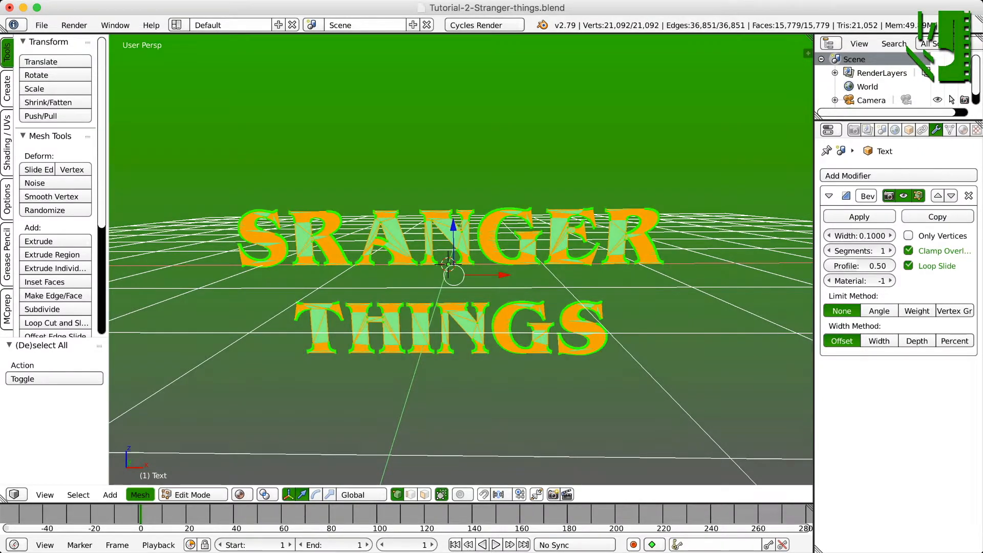
left_click(140, 495)
mouse_move(215, 263)
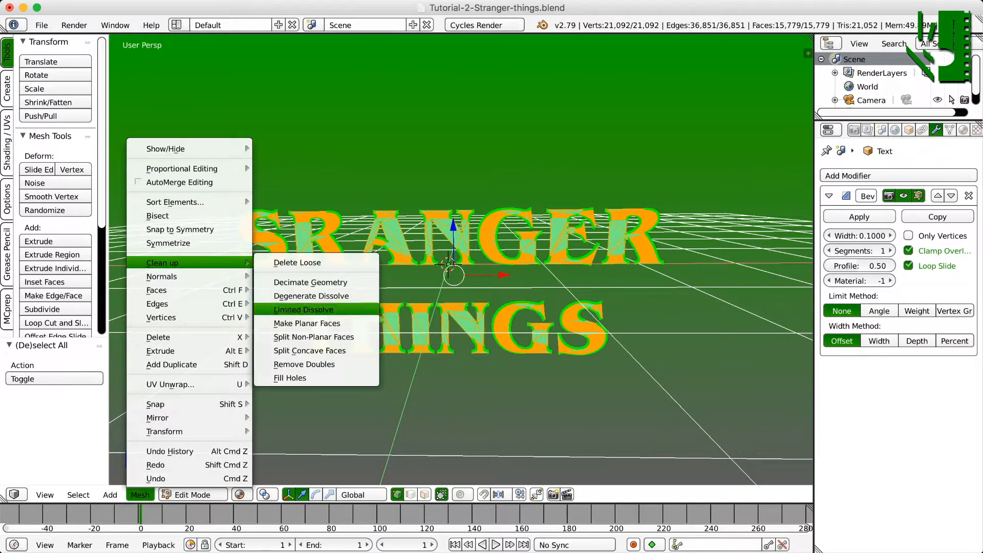
left_click(287, 363)
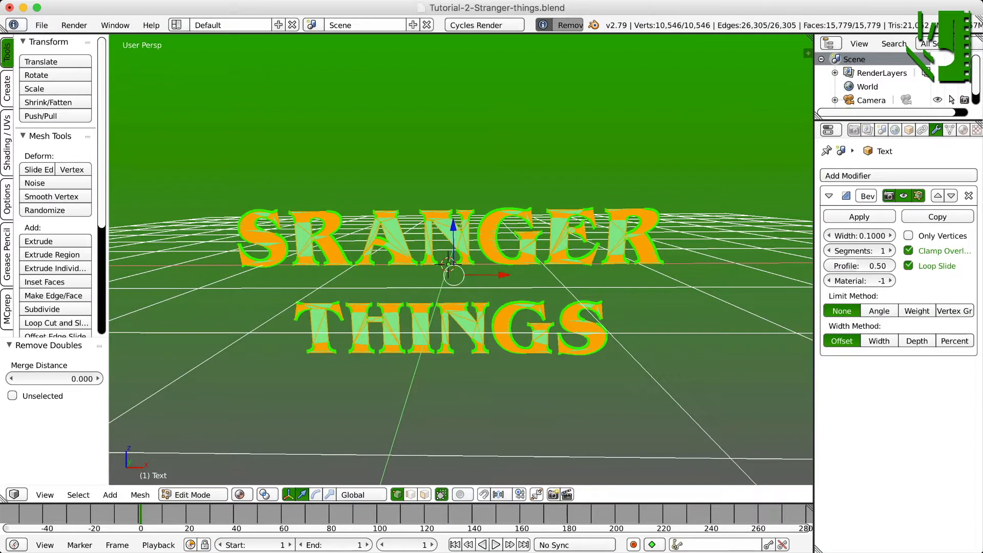
scroll(461, 287, "up", 4)
key("Tab")
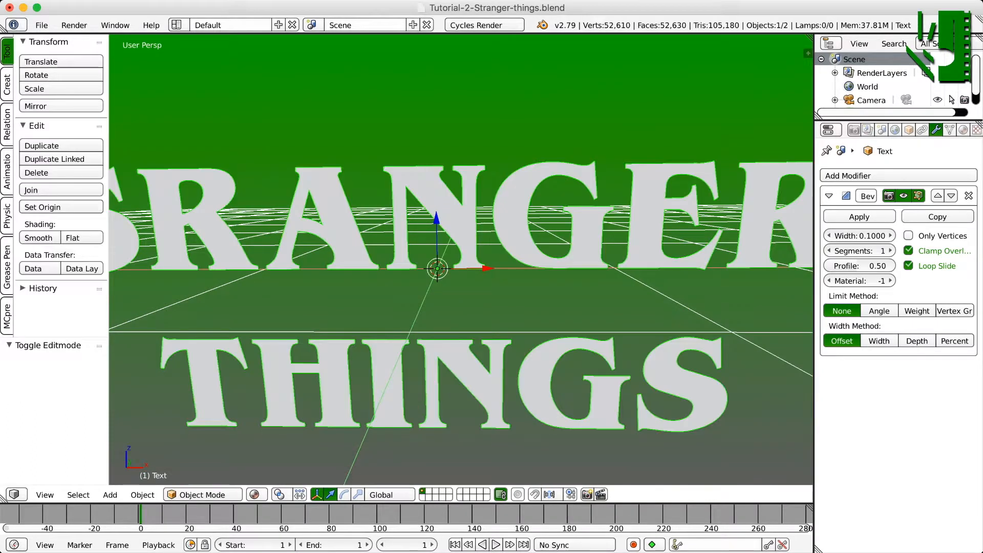
Set the Bevel modifier's width to 1, segments to 3 and material index to 1
scroll(461, 259, "up", 15)
scroll(461, 259, "down", 10)
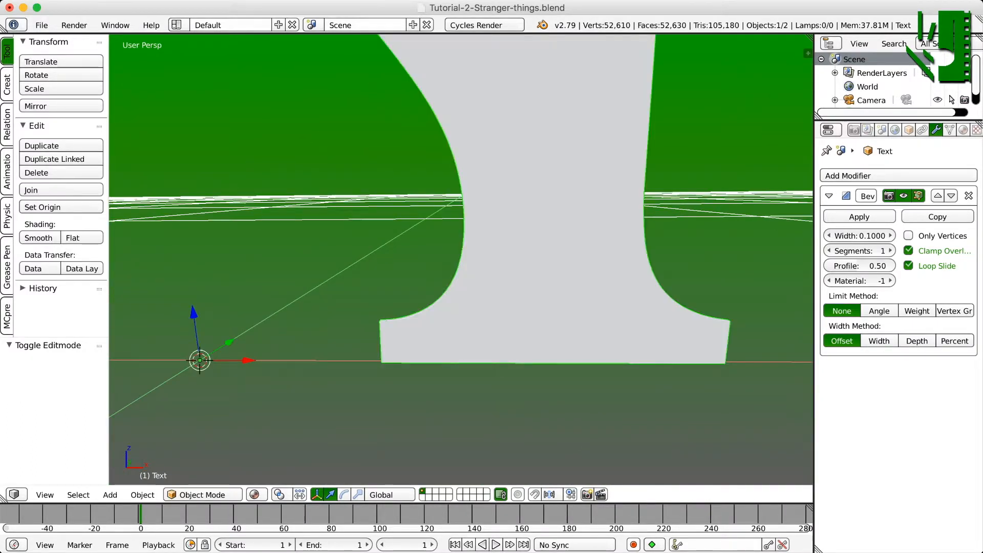
left_click(859, 235)
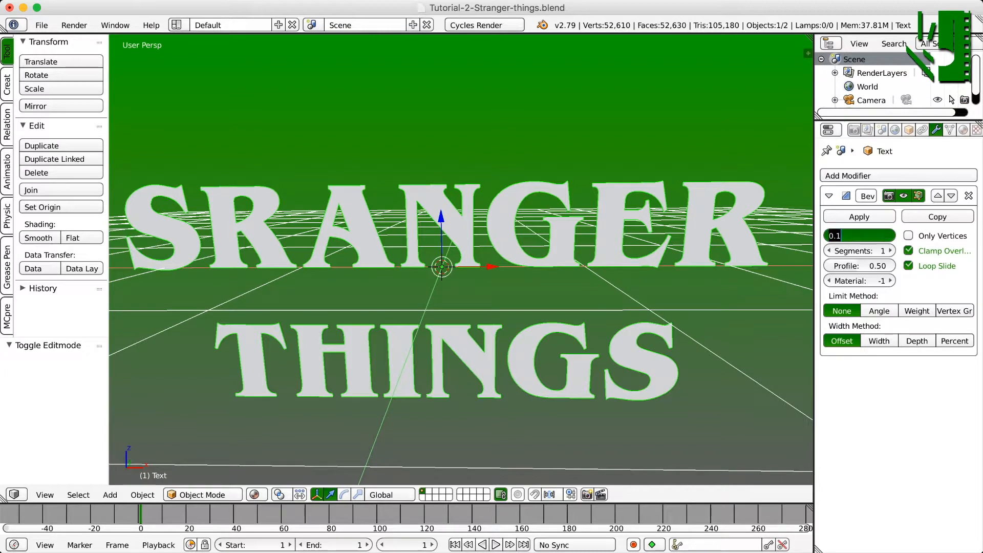
key("Return")
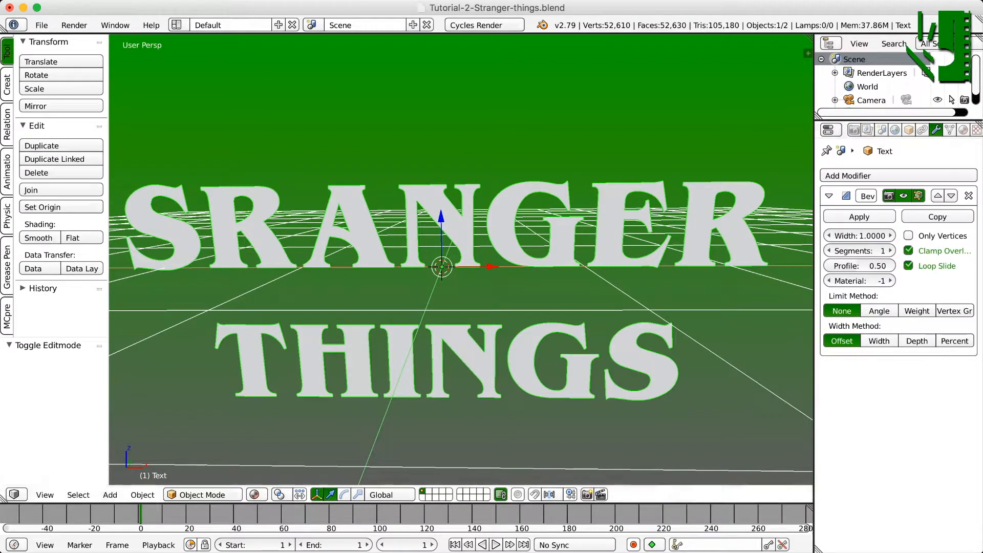
scroll(461, 260, "down", 1)
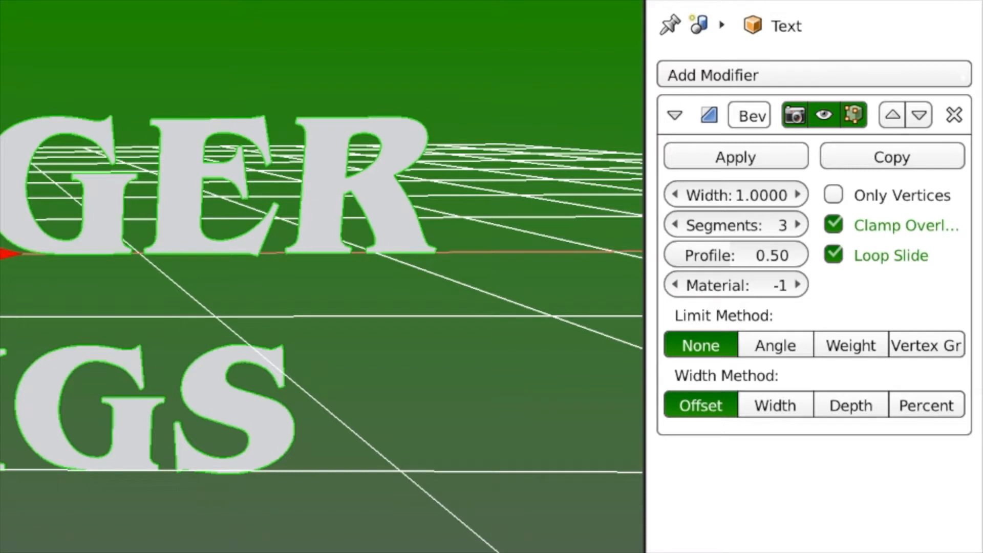
left_click(736, 285)
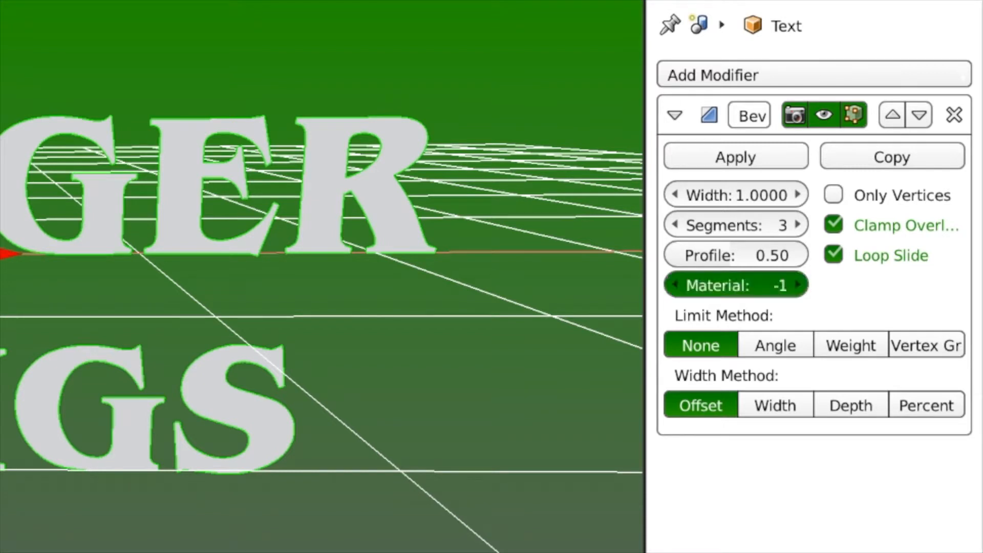
type("1")
key("Return")
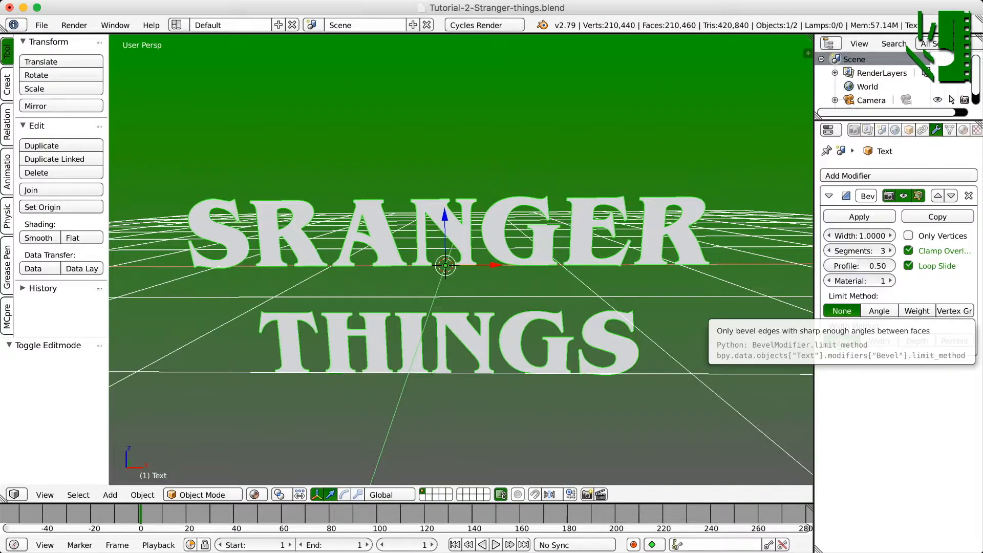
Limit the bevel by angle, and give the text the transparent material in one slot and the light material in a second
left_click(880, 311)
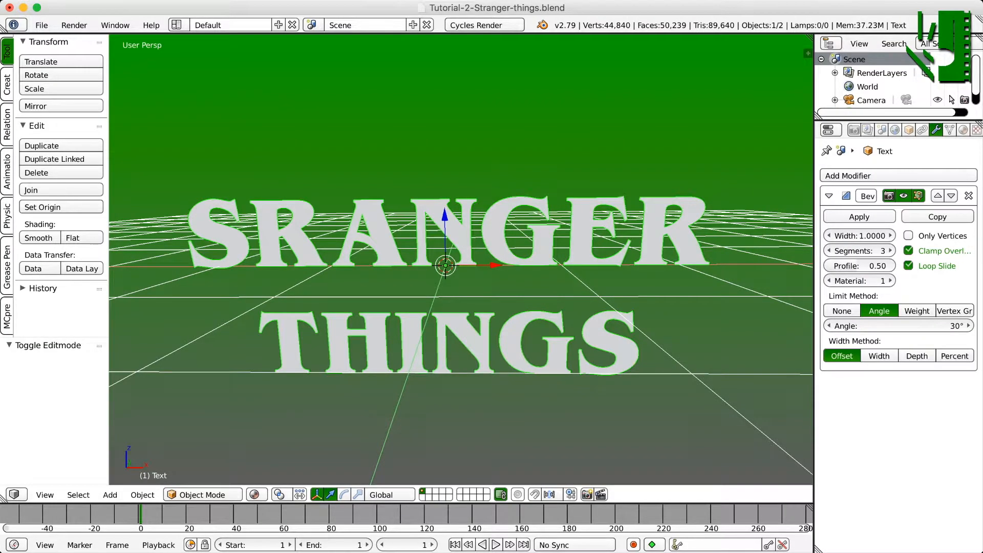
left_click(963, 129)
left_click(830, 219)
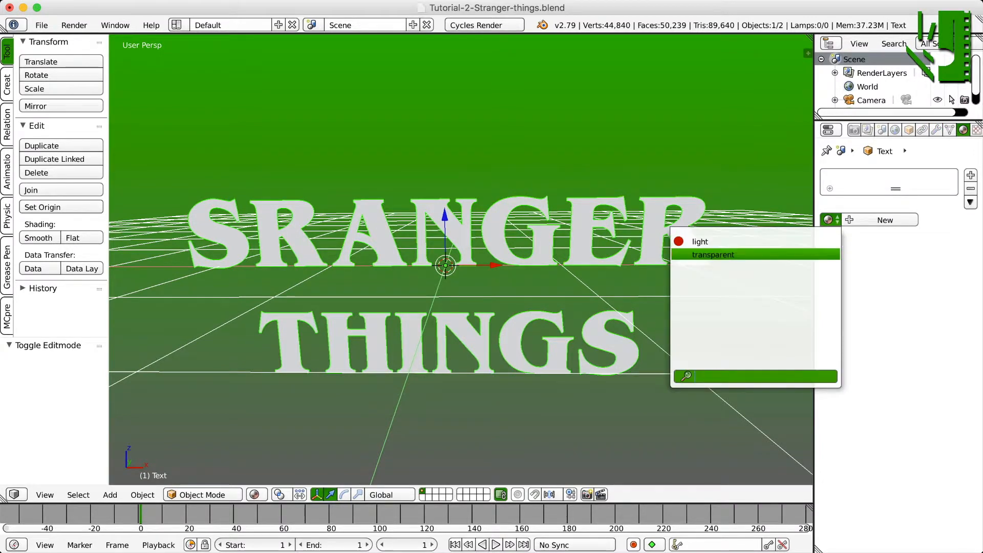
left_click(789, 255)
left_click(971, 175)
left_click(829, 252)
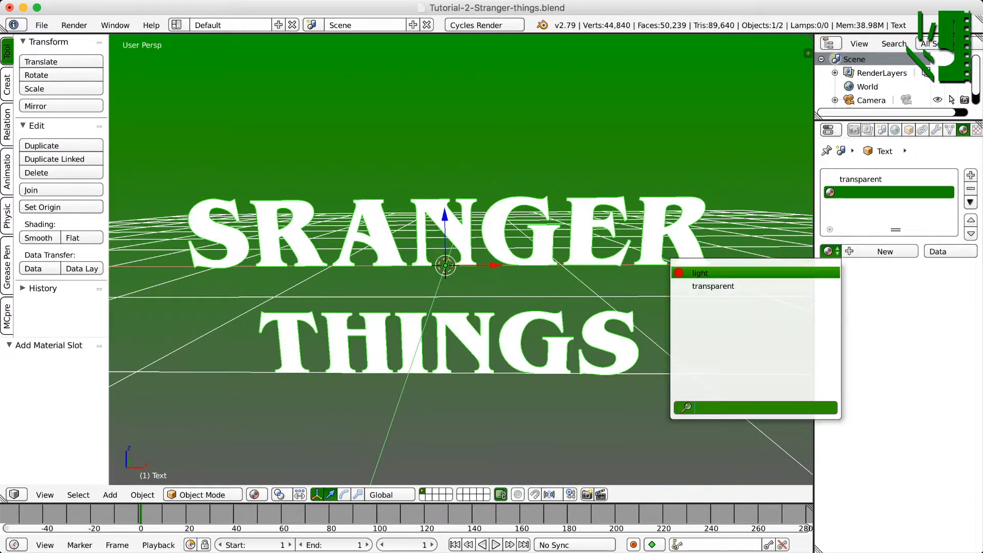
left_click(789, 273)
Preview the text with its new materials in rendered viewport shading, and return to the previous shading
key("shift+z")
key("shift+z")
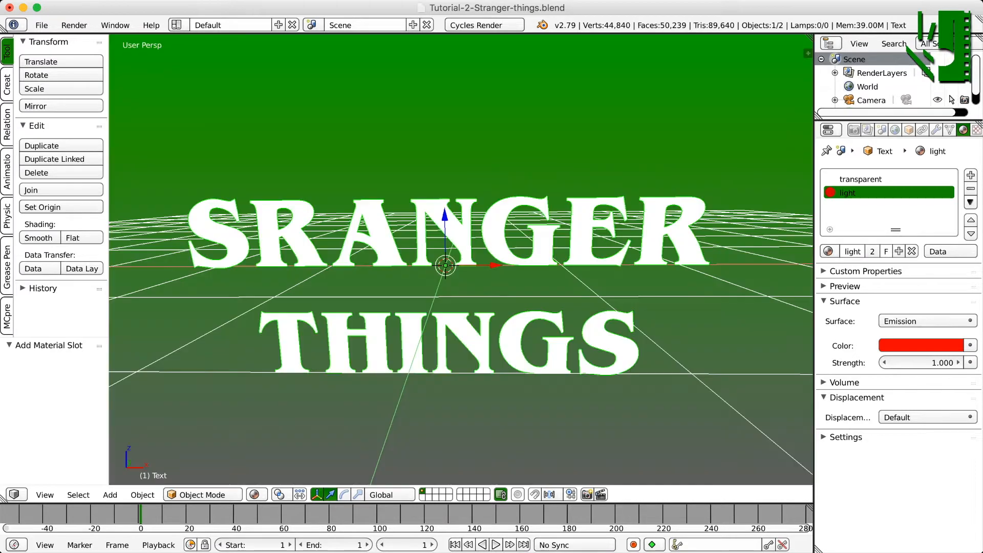
key("shift+z")
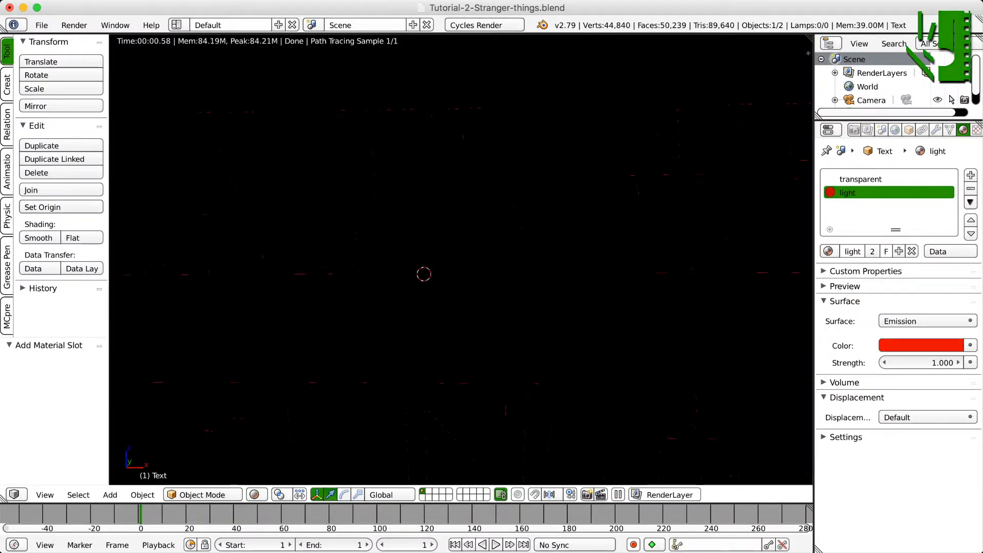
key("shift+z")
scroll(460, 259, "down", 5)
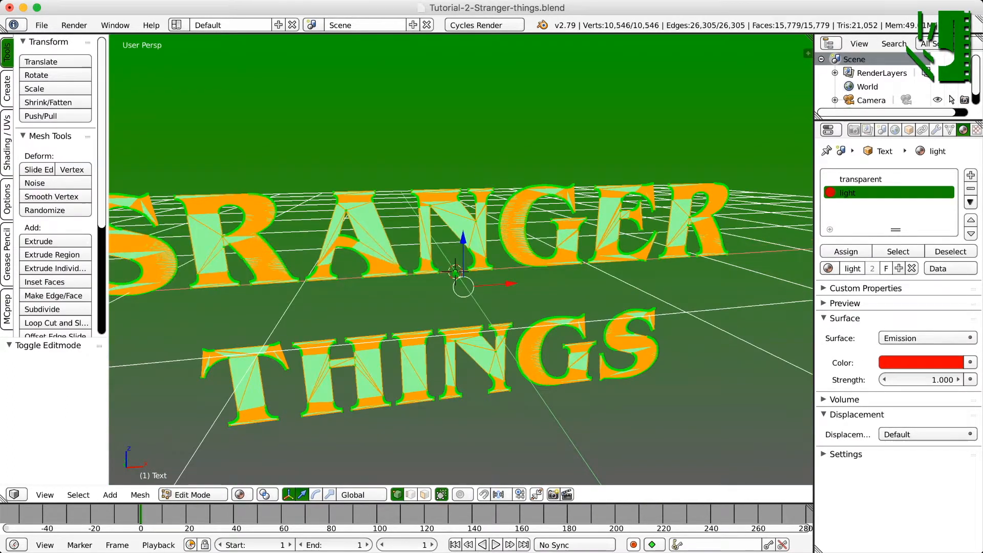
Check the text mesh in Edit Mode and examine its thickness from directly above
key("Tab")
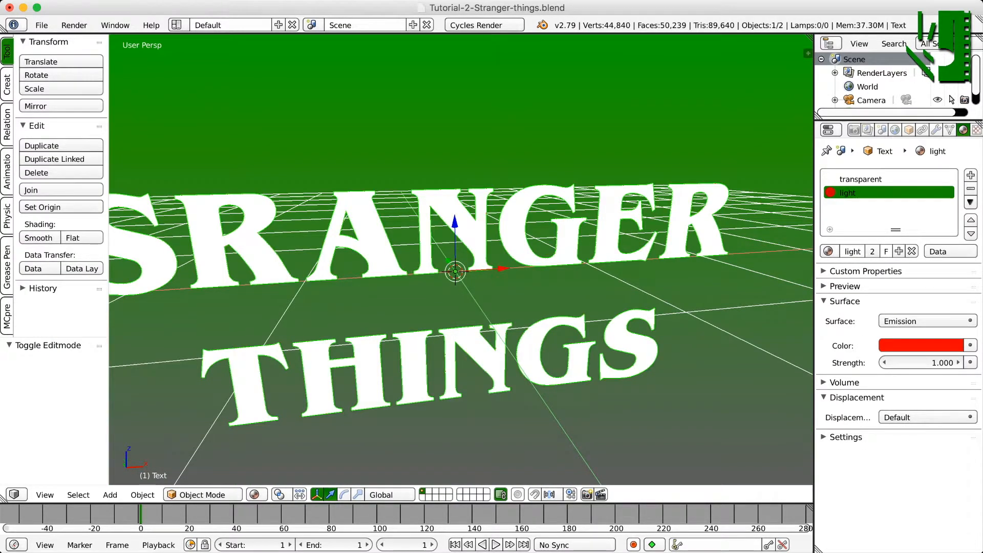
key("Tab")
left_click(45, 495)
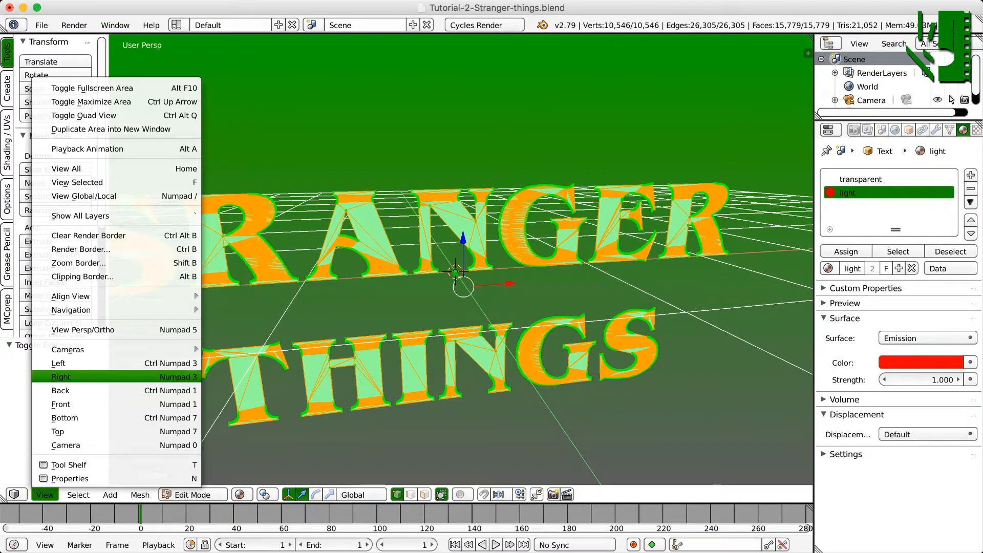
left_click(57, 431)
key("Tab")
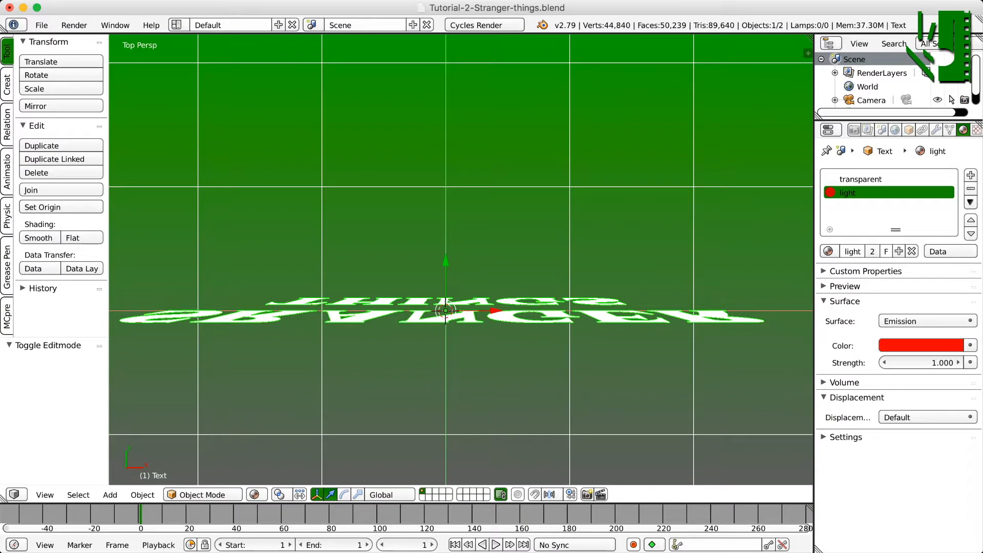
key("KP_Decimal")
scroll(461, 260, "up", 1)
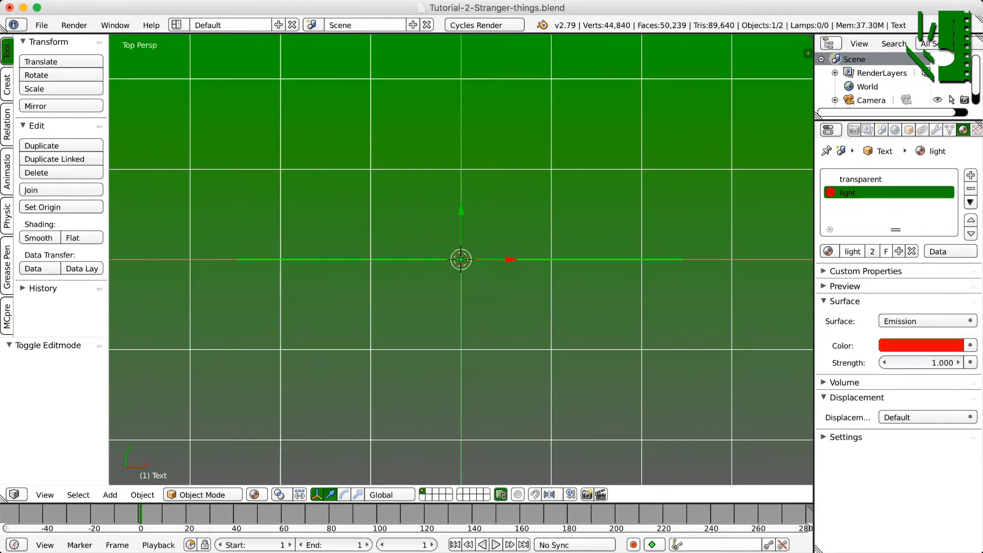
Box-select the back half of the text mesh's vertices in wireframe, shift them slightly in depth, and return to solid shading and Object Mode
key("Tab")
scroll(460, 259, "up", 1)
key("a")
scroll(461, 260, "down", 1)
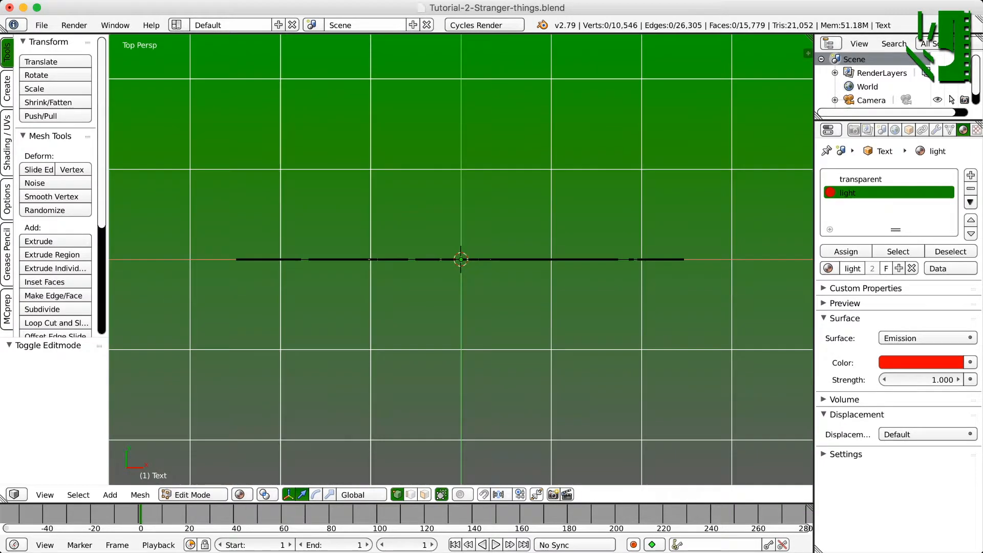
key("z")
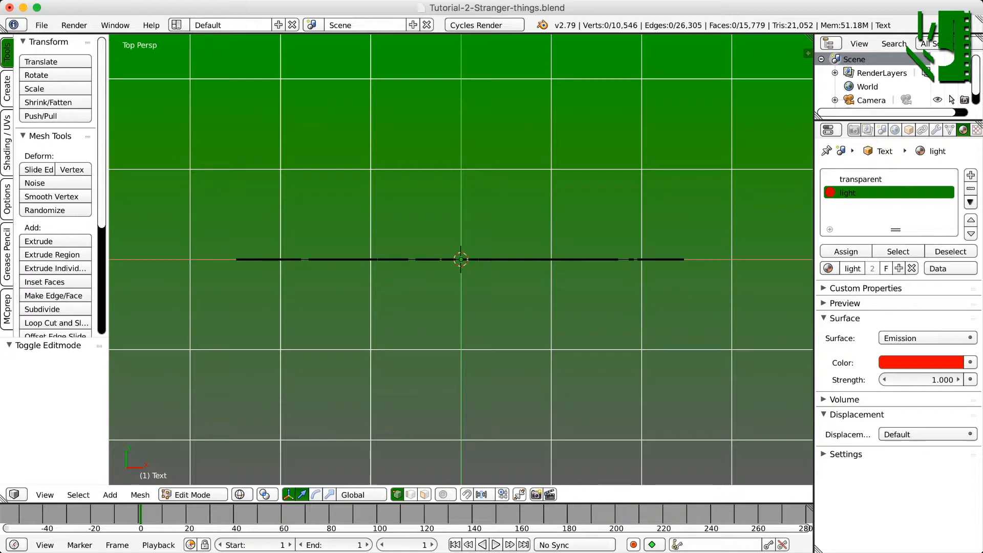
middle_click_drag(461, 259, 410, 179)
key("KP_7")
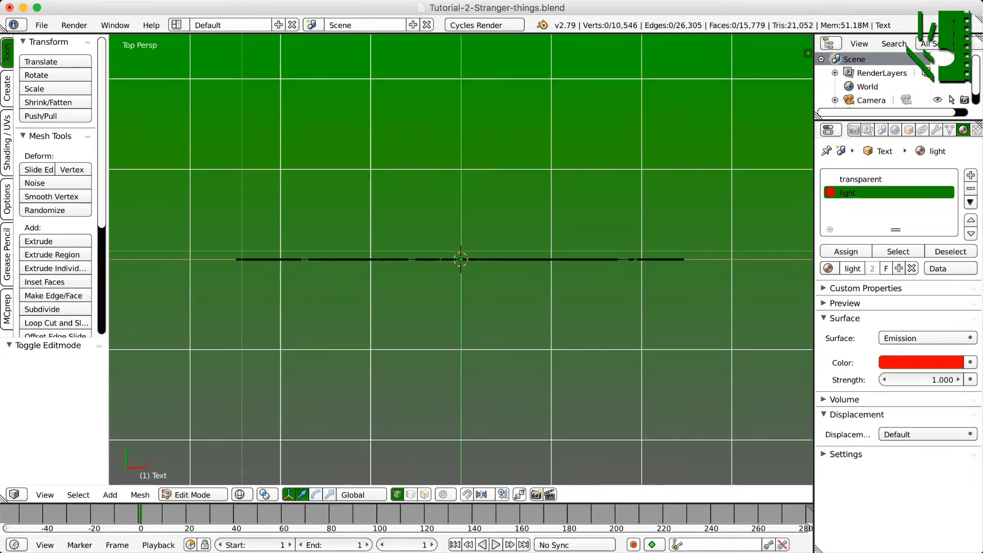
left_click_drag(189, 173, 739, 259)
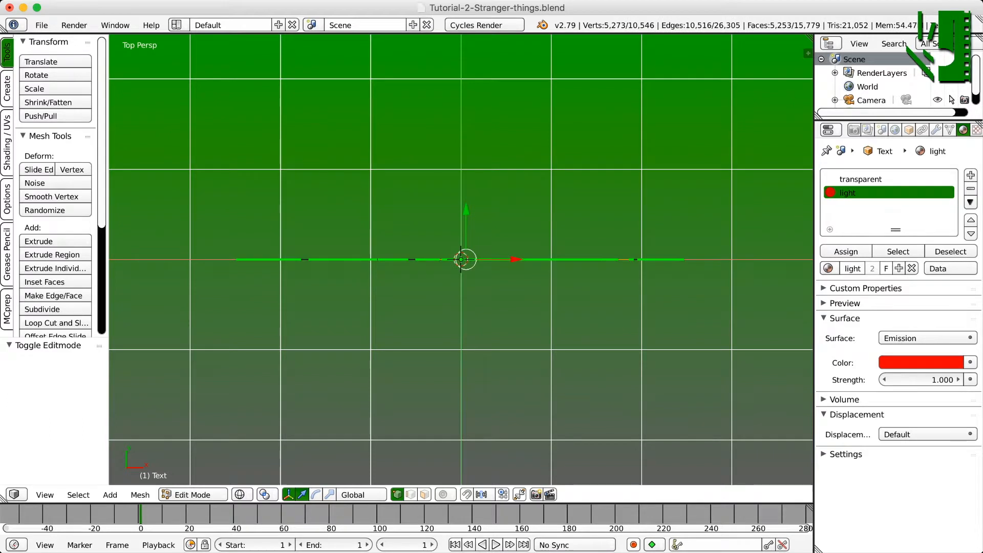
middle_click_drag(739, 259, 802, 195)
left_click_drag(428, 276, 420, 274)
key("z")
key("Tab")
Inspect the bevelled outlines of the letters up close and the whole two-line title from a distance
mouse_move(420, 274)
middle_mouse_down()
mouse_move(256, 200)
mouse_move(340, 197)
mouse_move(294, 228)
mouse_move(310, 238)
mouse_move(329, 237)
mouse_move(361, 209)
mouse_move(334, 197)
middle_mouse_up()
scroll(341, 197, "down", 4)
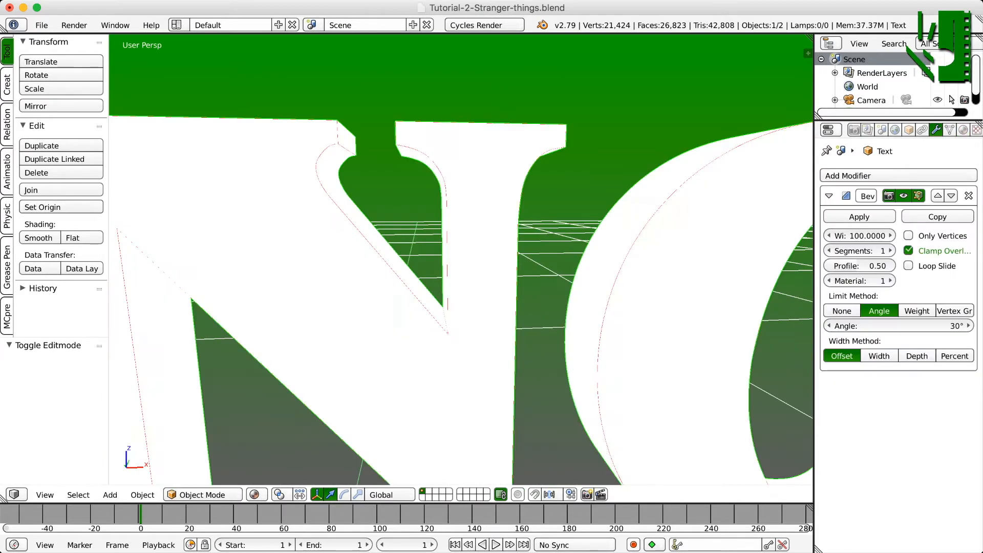
scroll(461, 256, "up", 3)
mouse_move(461, 256)
middle_mouse_down()
mouse_move(481, 300)
mouse_move(456, 287)
mouse_move(471, 256)
mouse_move(461, 251)
mouse_move(461, 276)
mouse_move(420, 292)
mouse_move(468, 259)
mouse_move(452, 251)
mouse_move(431, 268)
mouse_move(463, 272)
mouse_move(446, 253)
mouse_move(460, 258)
mouse_move(468, 234)
mouse_move(461, 248)
middle_mouse_up()
scroll(461, 260, "down", 8)
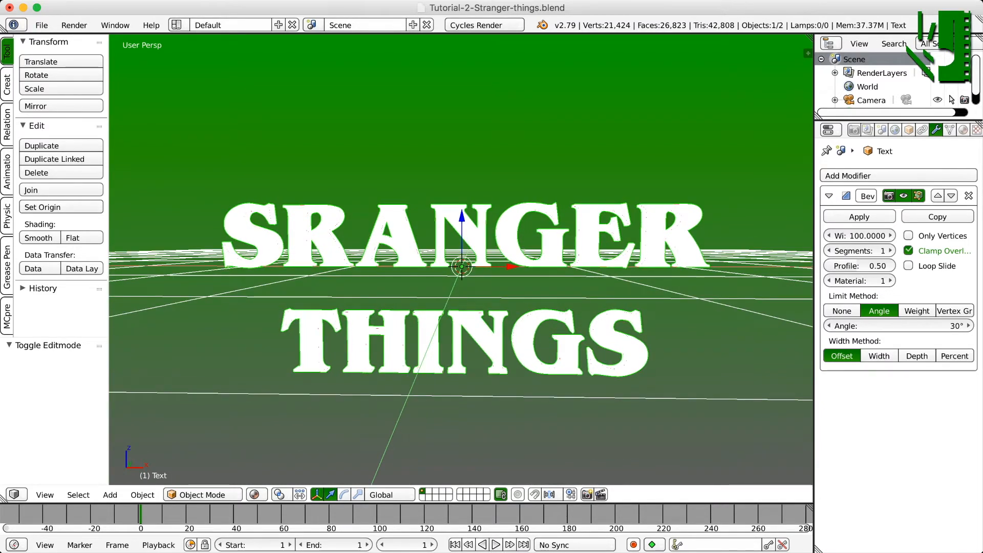
scroll(461, 256, "down", 3)
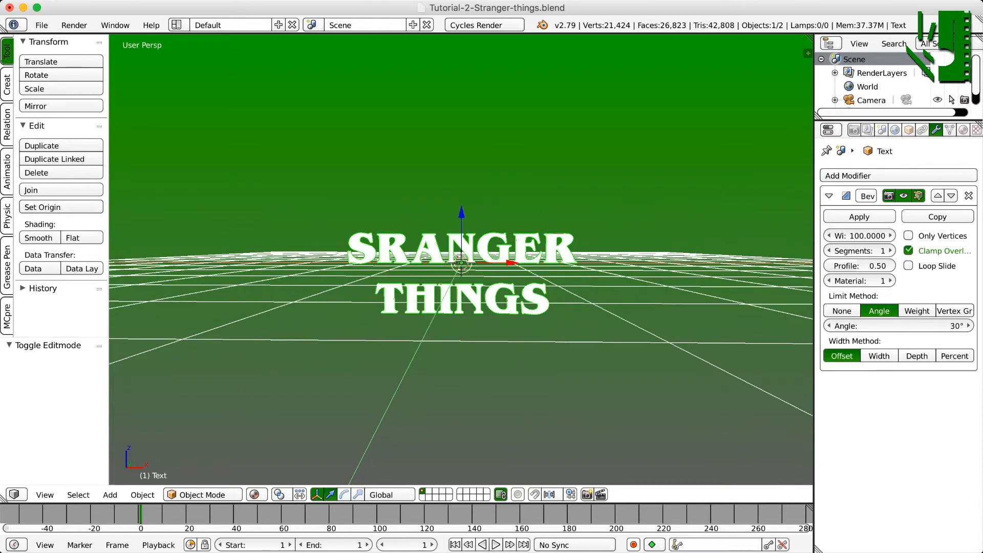
scroll(461, 256, "up", 2)
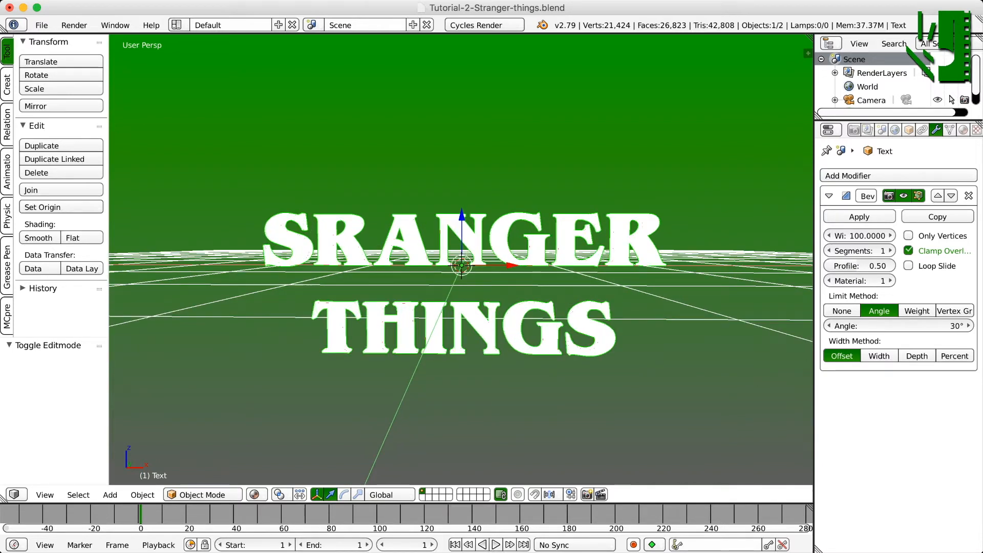